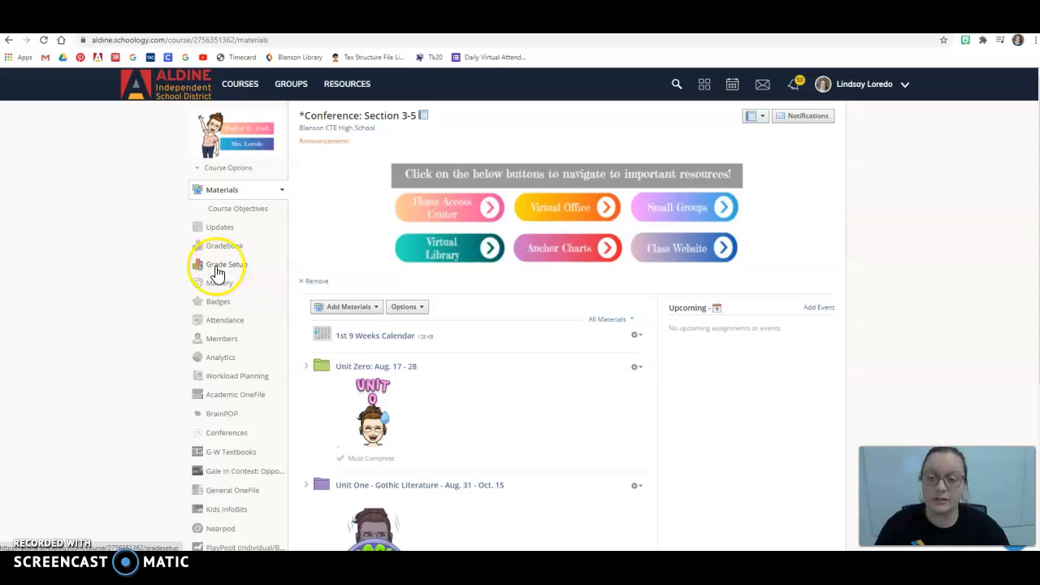
Step: Open the course's grade setup and add a grading category named Major
{"action": "left_click", "coordinate": [220, 273]}
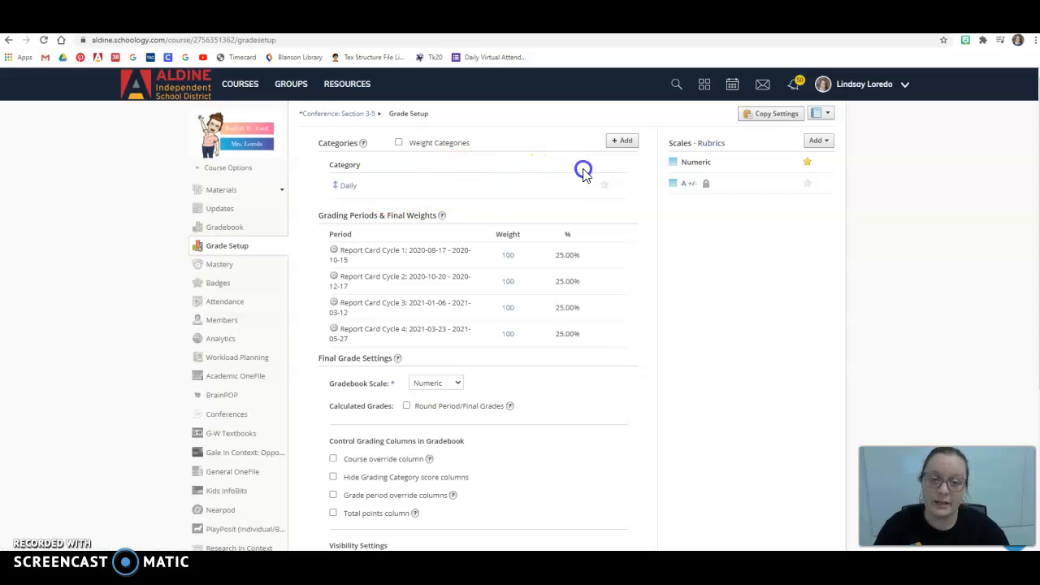
{"action": "left_click", "coordinate": [623, 143]}
{"action": "left_click", "coordinate": [530, 198]}
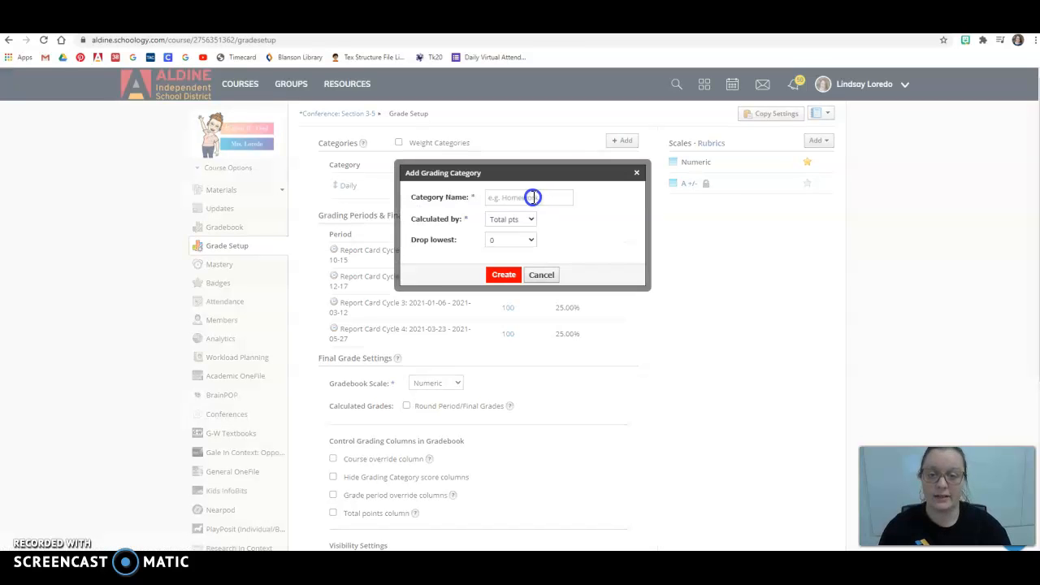
{"action": "type", "text": "Major"}
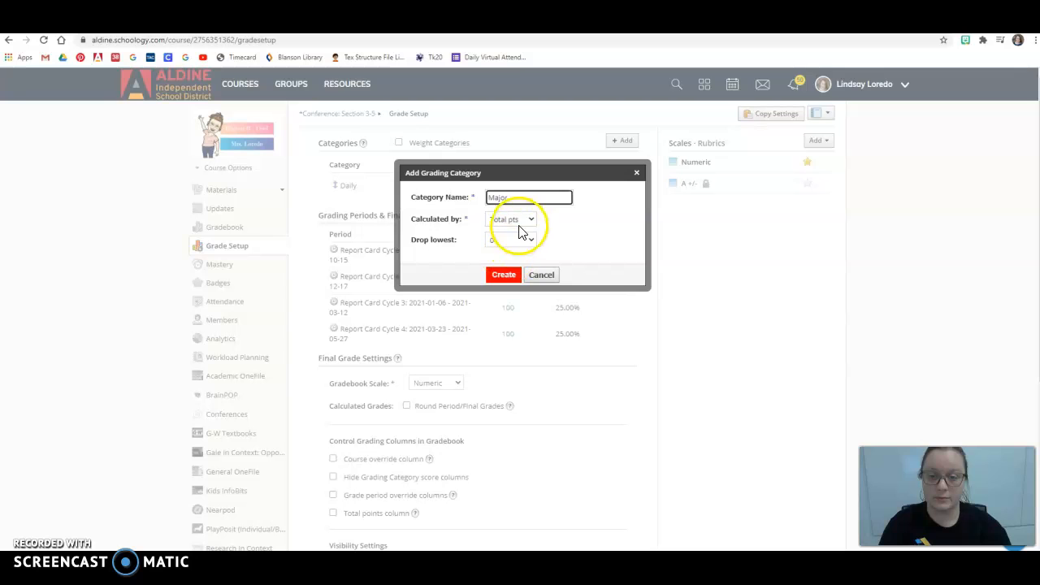
{"action": "left_click", "coordinate": [504, 274]}
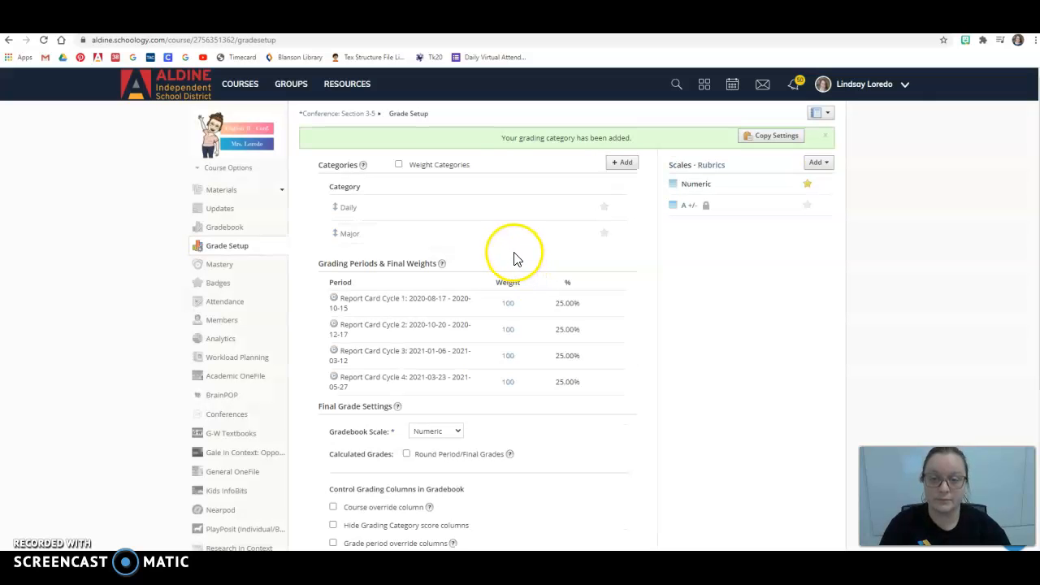
Step: Enable weighted categories and set the Daily weight to 40 and the Major weight to 60
{"action": "left_click", "coordinate": [399, 165]}
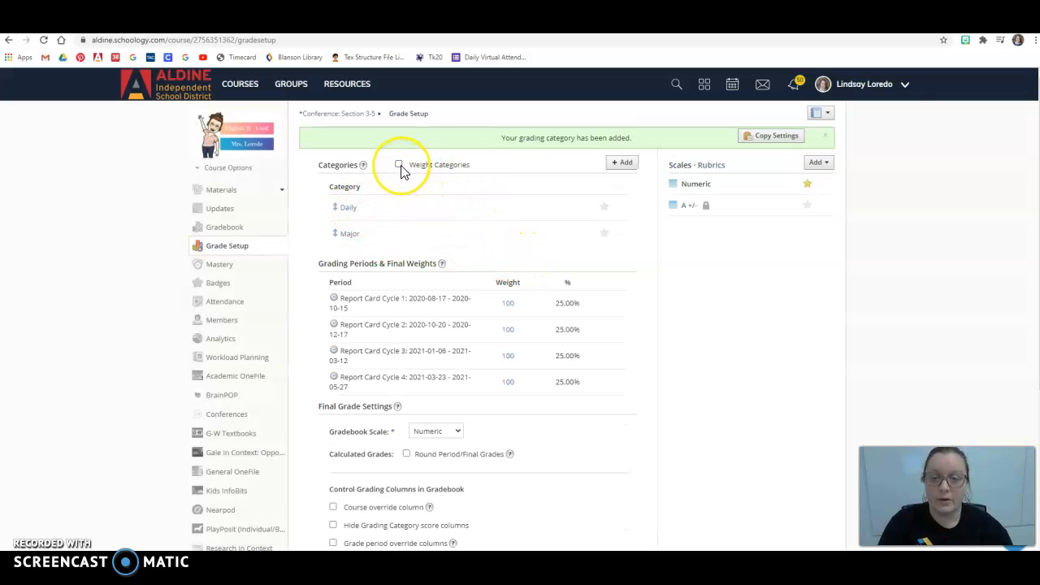
{"action": "double_click", "coordinate": [512, 204]}
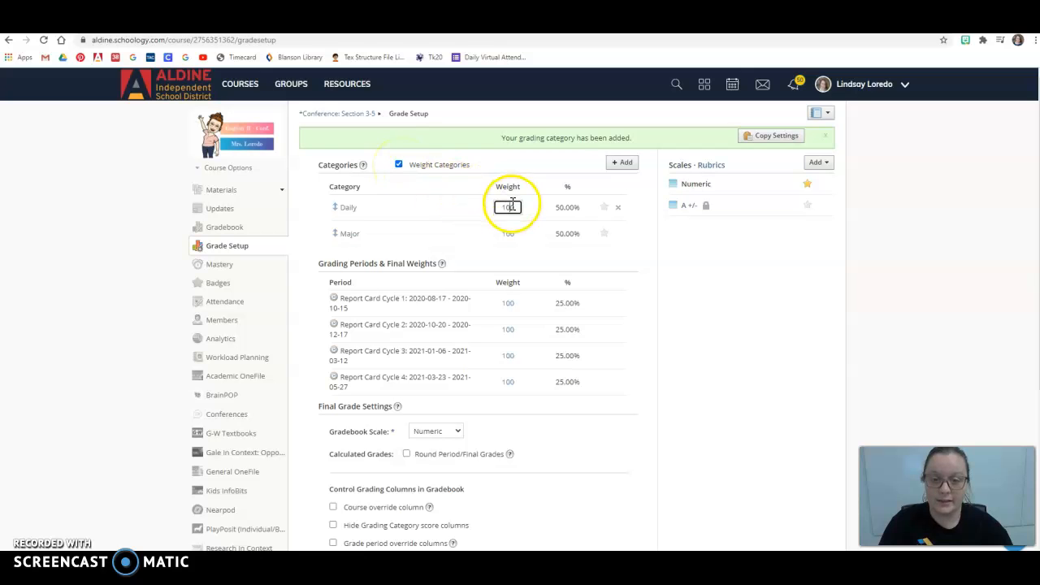
{"action": "type", "text": "40"}
{"action": "left_click", "coordinate": [507, 233]}
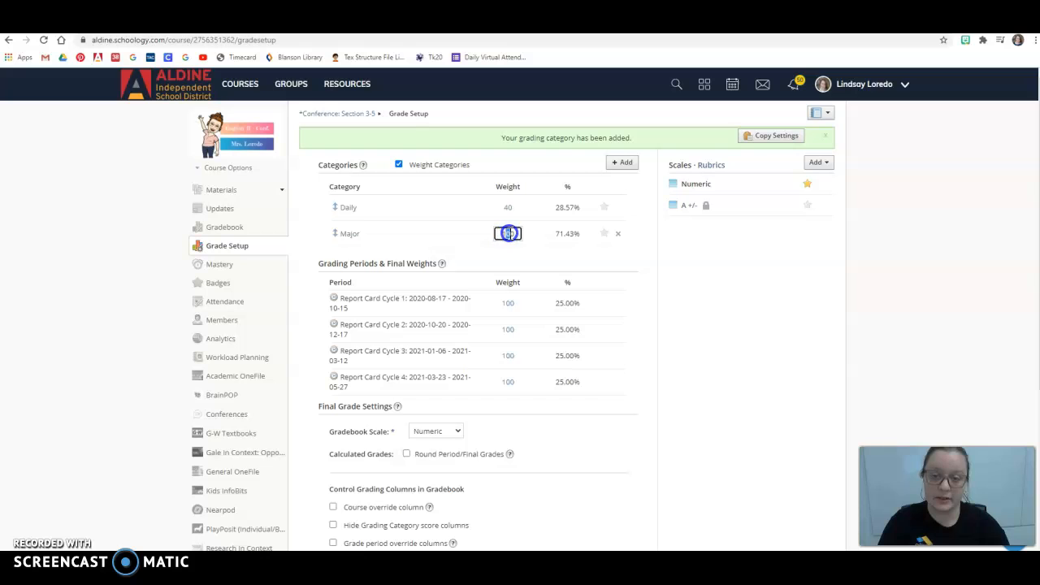
{"action": "type", "text": "60"}
{"action": "left_click", "coordinate": [679, 268]}
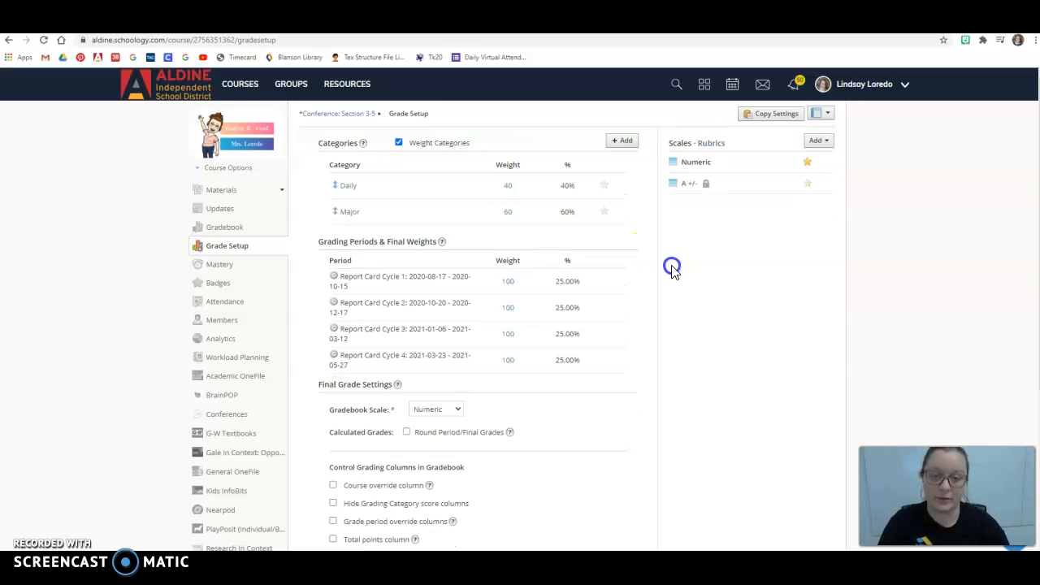
Step: Save the changes to the grade setup
{"action": "scroll", "coordinate": [626, 276], "scroll_direction": "down", "scroll_amount": 2}
{"action": "scroll", "coordinate": [615, 286], "scroll_direction": "down", "scroll_amount": 3}
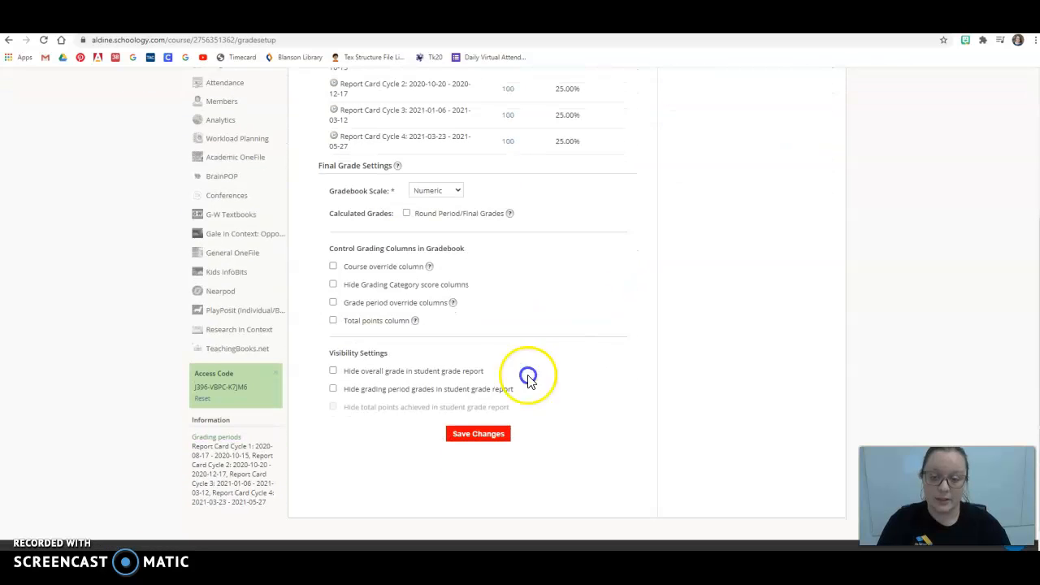
{"action": "left_click", "coordinate": [480, 435]}
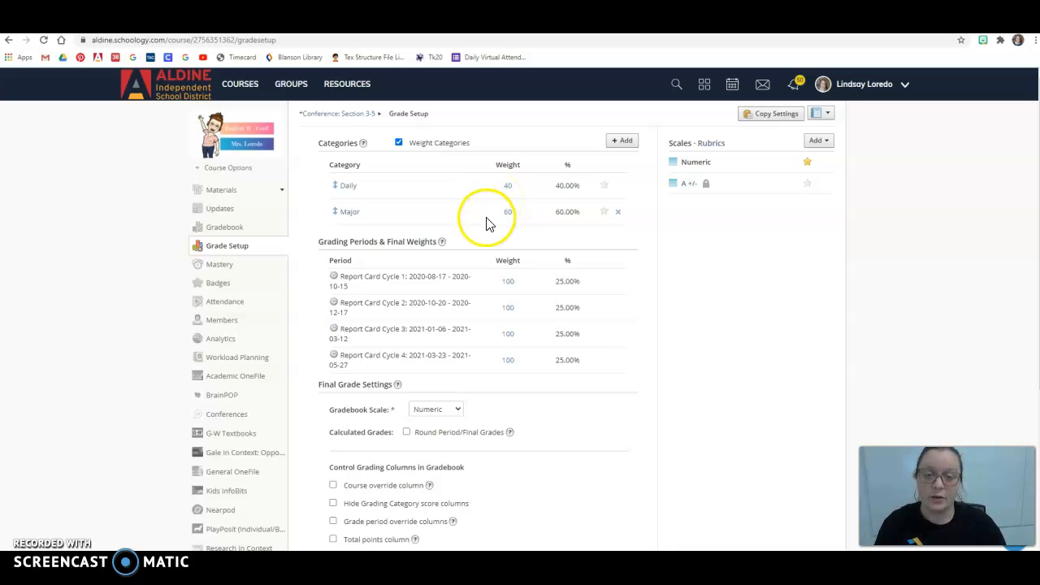
Step: Hide the overall grade and grading period grades in the student grade report, then save the changes
{"action": "scroll", "coordinate": [492, 221], "scroll_direction": "down", "scroll_amount": 3}
{"action": "scroll", "coordinate": [536, 273], "scroll_direction": "down", "scroll_amount": 1}
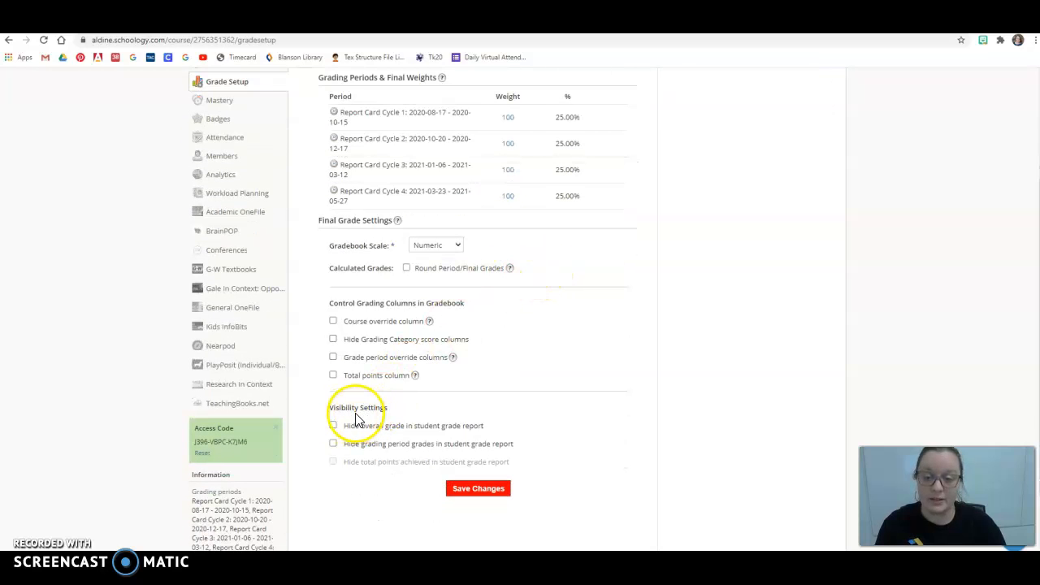
{"action": "left_click", "coordinate": [332, 426]}
{"action": "left_click", "coordinate": [333, 444]}
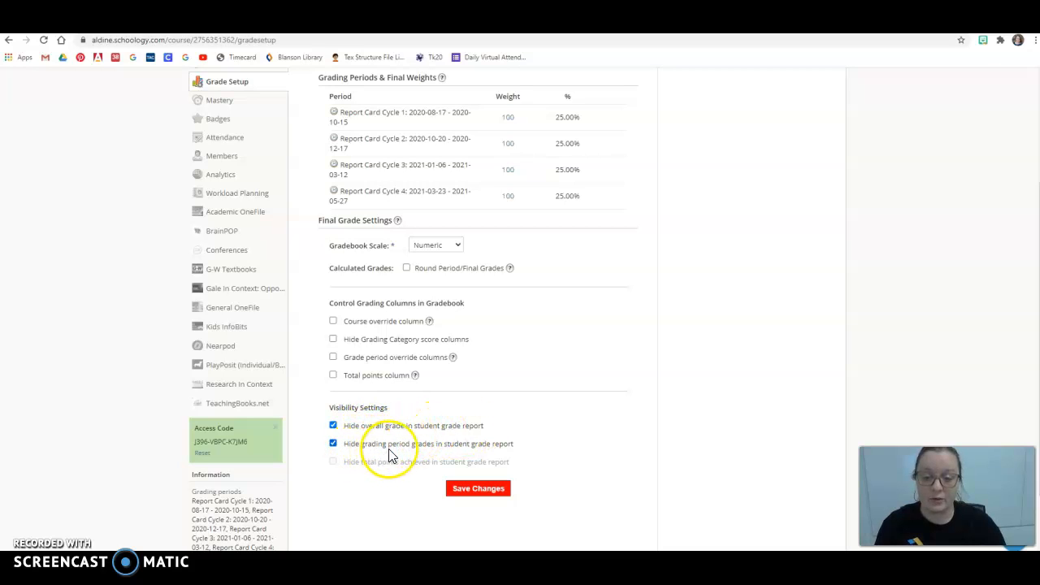
{"action": "left_click", "coordinate": [476, 488]}
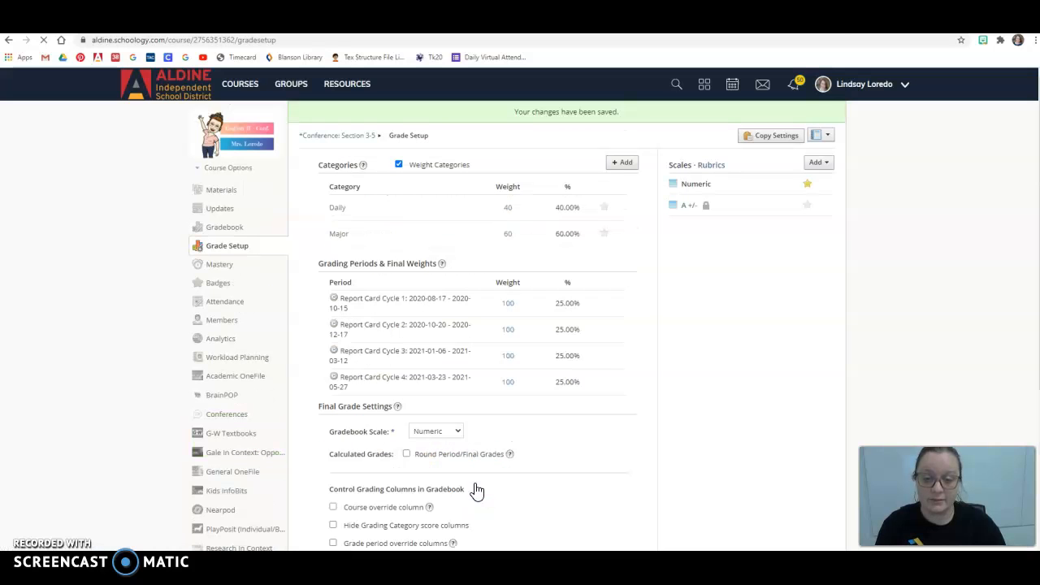
Step: Open the gradebook and review the options menu of the first assignment column
{"action": "left_click", "coordinate": [215, 228]}
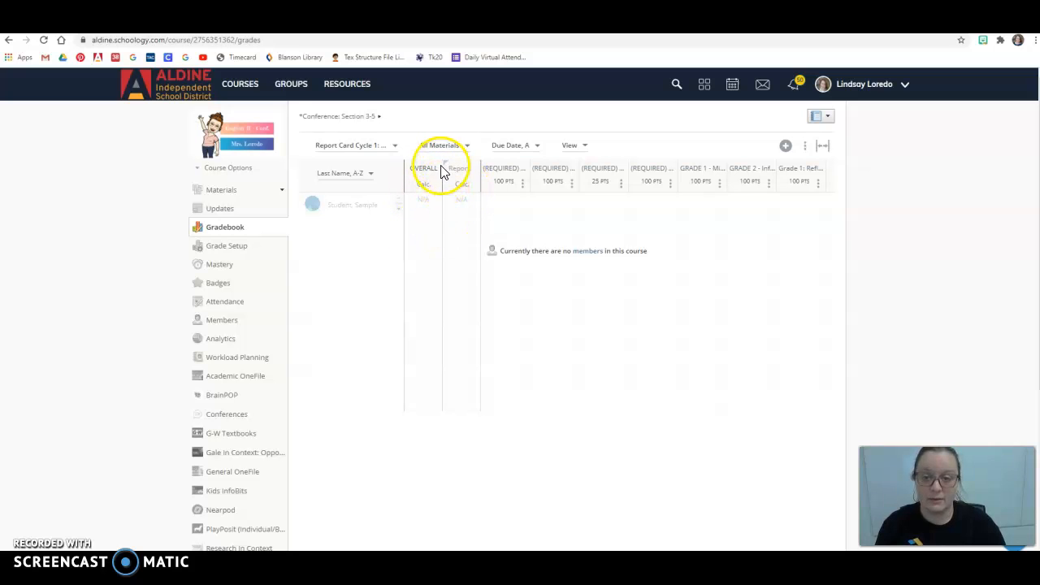
{"action": "mouse_move", "coordinate": [446, 164]}
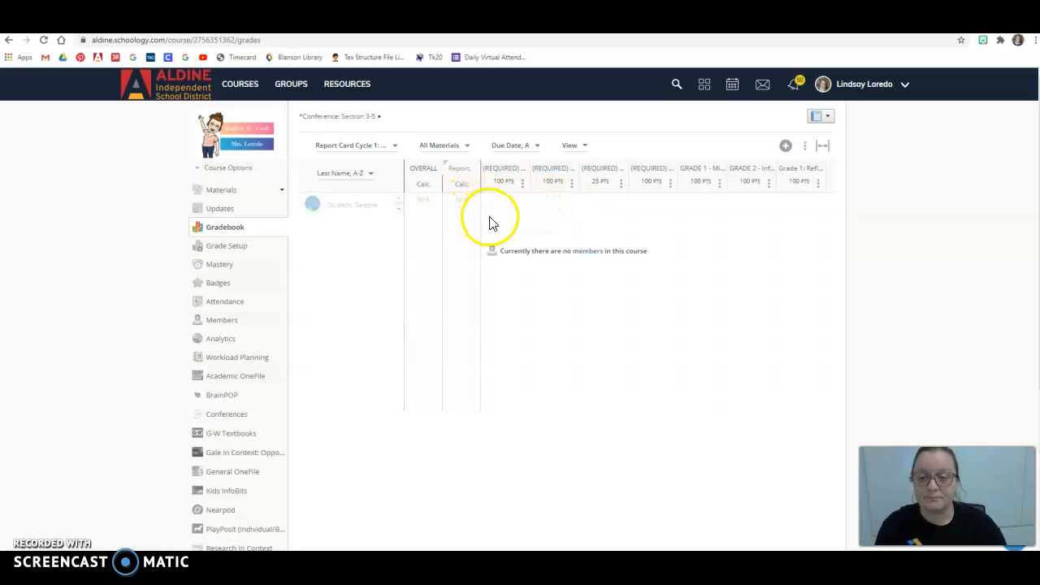
{"action": "mouse_move", "coordinate": [453, 184]}
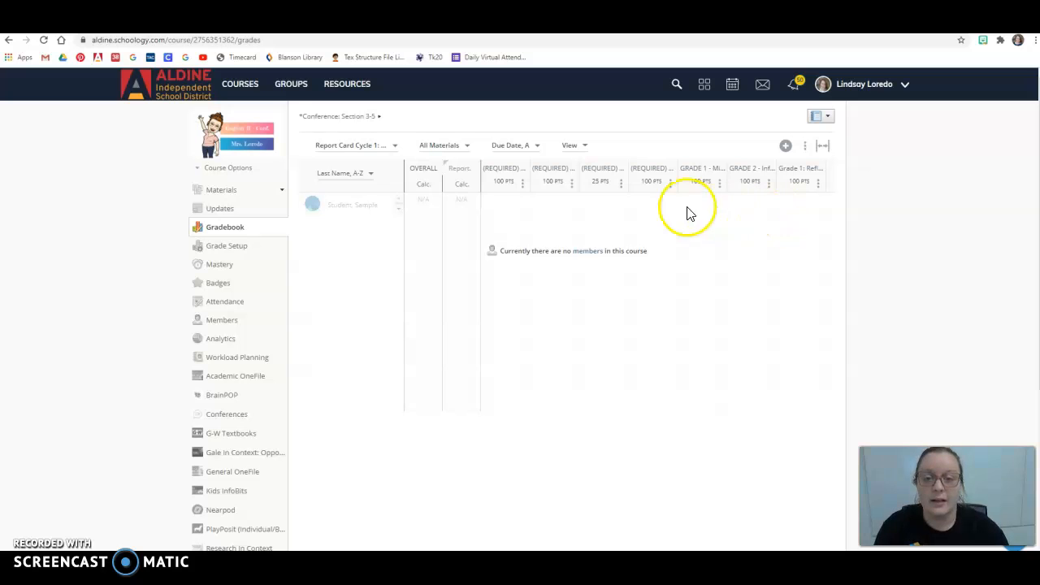
{"action": "left_click", "coordinate": [523, 184]}
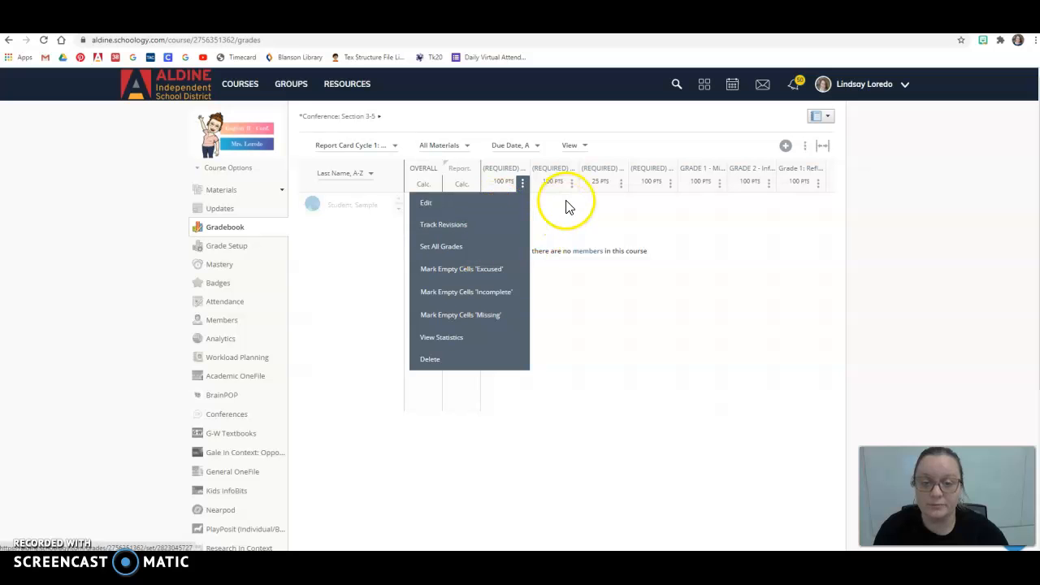
{"action": "left_click", "coordinate": [566, 205]}
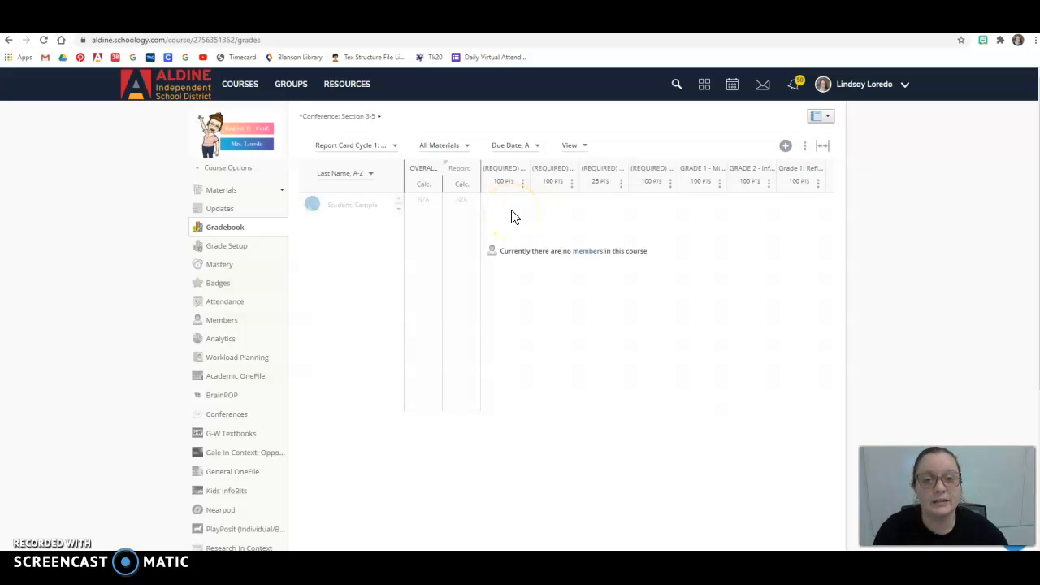
{"action": "left_click", "coordinate": [501, 213]}
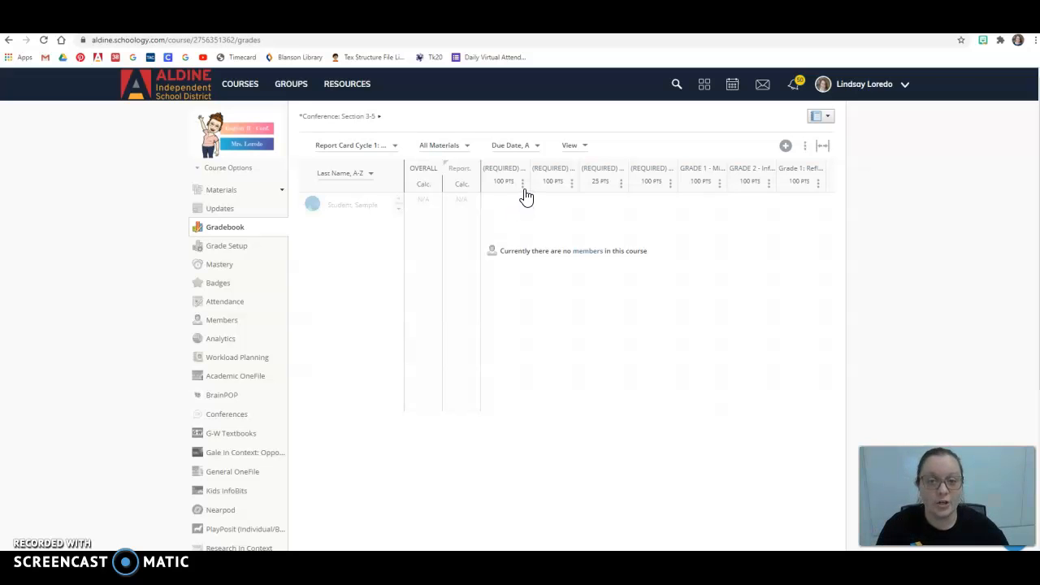
{"action": "left_click", "coordinate": [513, 210]}
{"action": "left_click", "coordinate": [496, 198]}
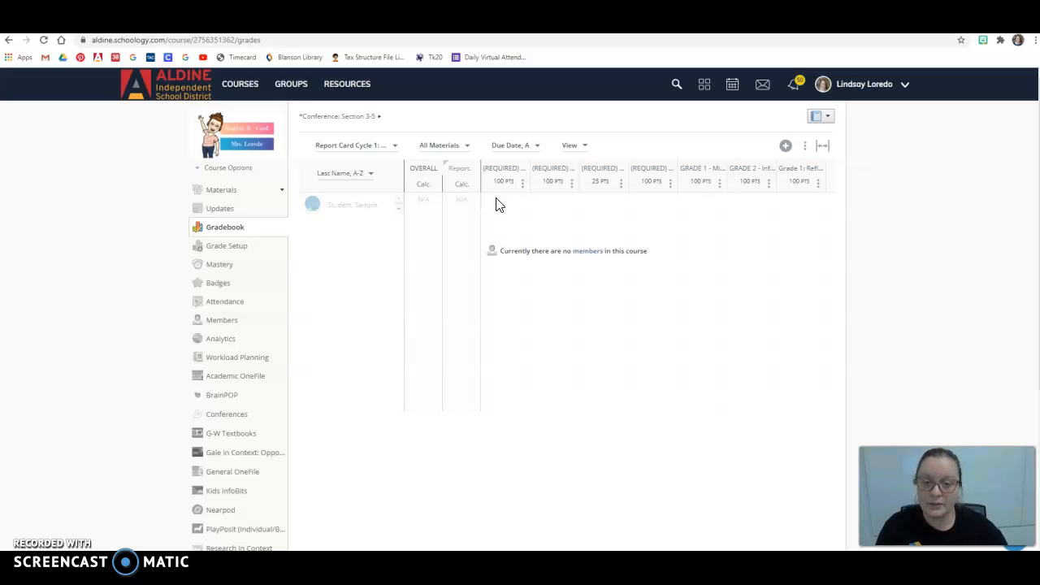
{"action": "left_click", "coordinate": [504, 194]}
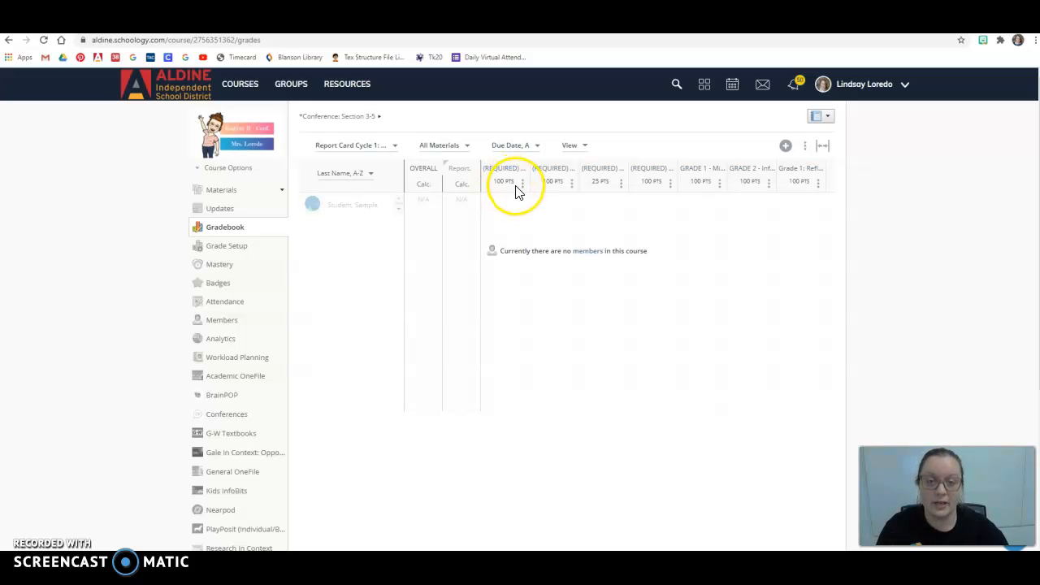
Step: Mark the empty cells of the first assignment column as Missing
{"action": "left_click", "coordinate": [523, 188]}
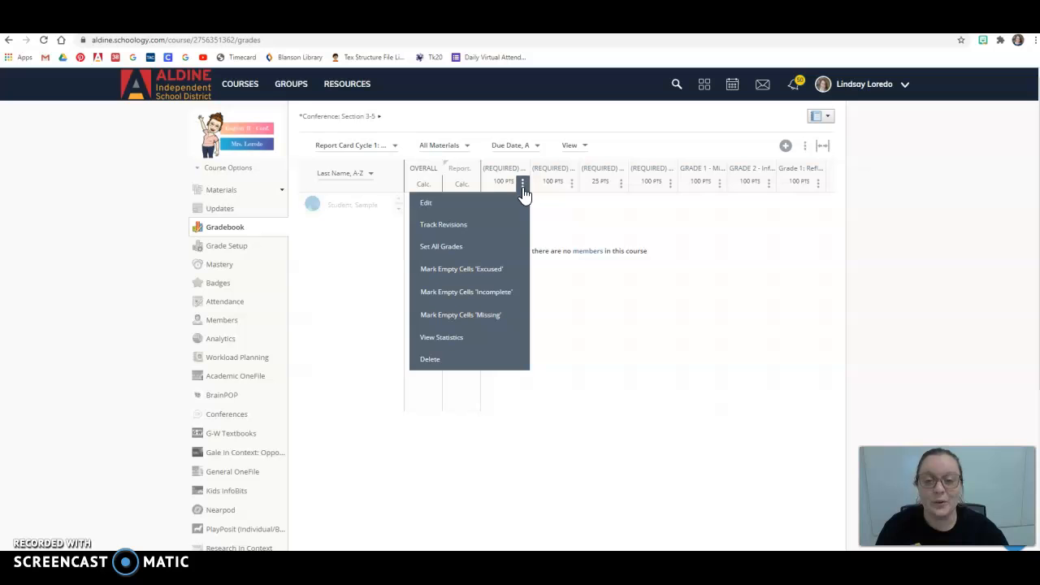
{"action": "mouse_move", "coordinate": [476, 325]}
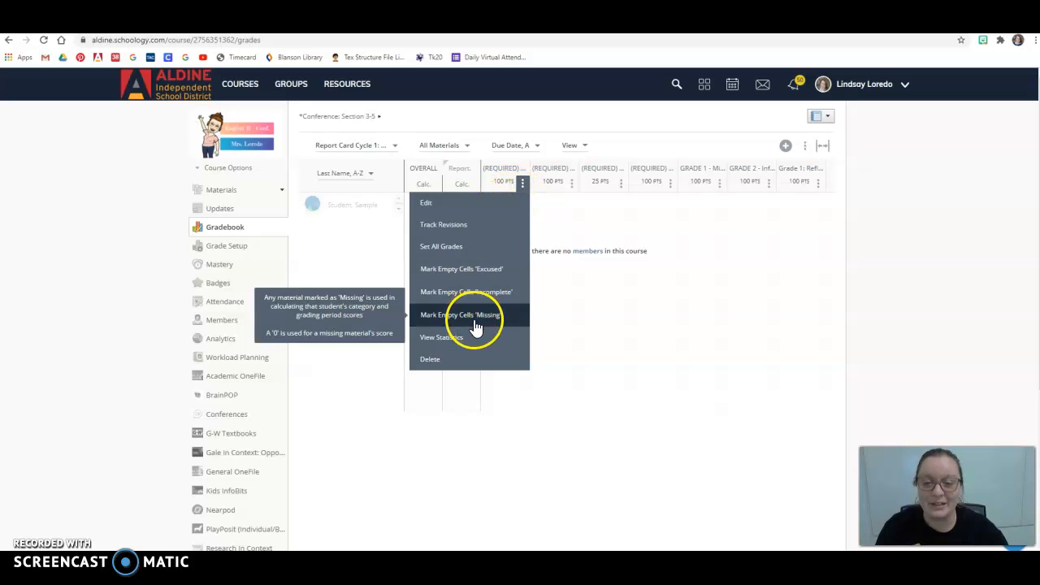
{"action": "mouse_move", "coordinate": [451, 276]}
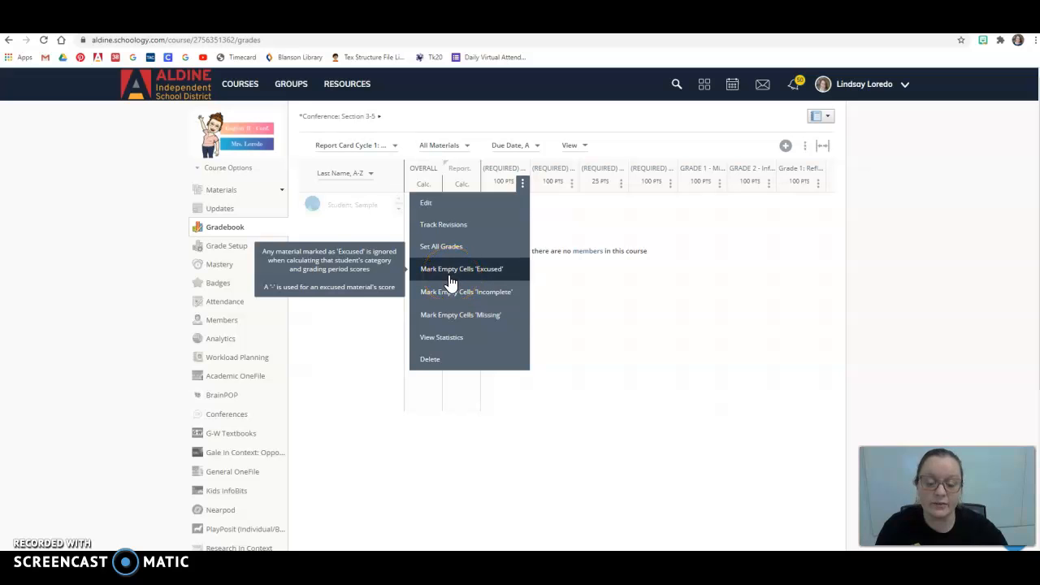
{"action": "left_click", "coordinate": [449, 322]}
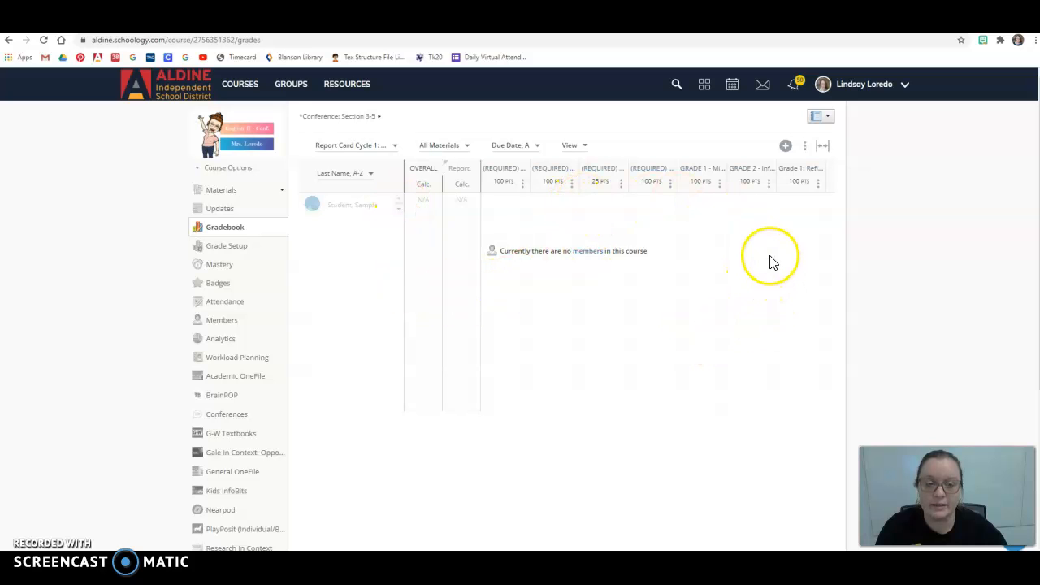
Step: Review the first assignment column's options menu again, including the Missing option
{"action": "left_click", "coordinate": [522, 182]}
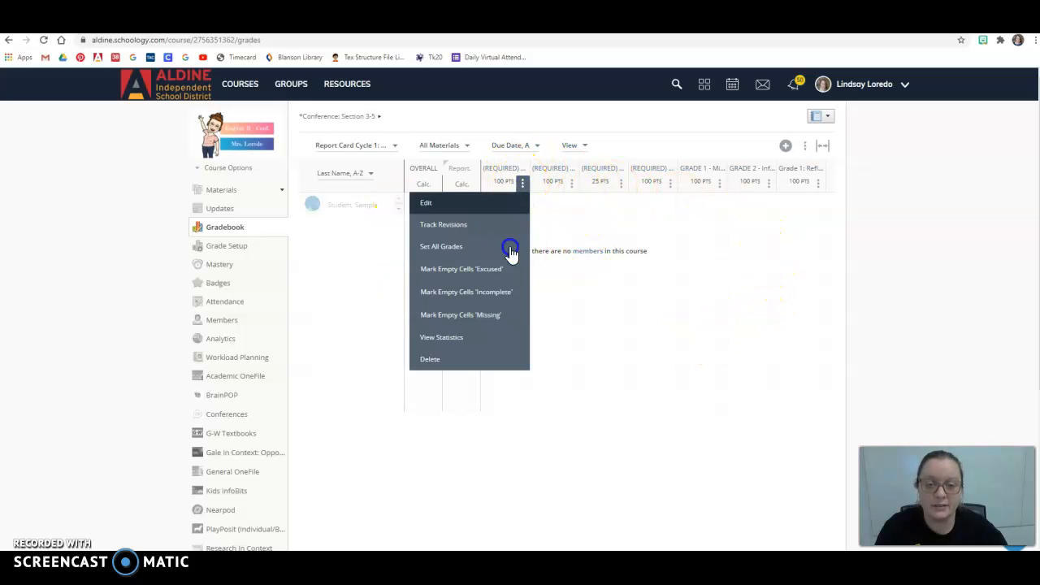
{"action": "left_click", "coordinate": [469, 321]}
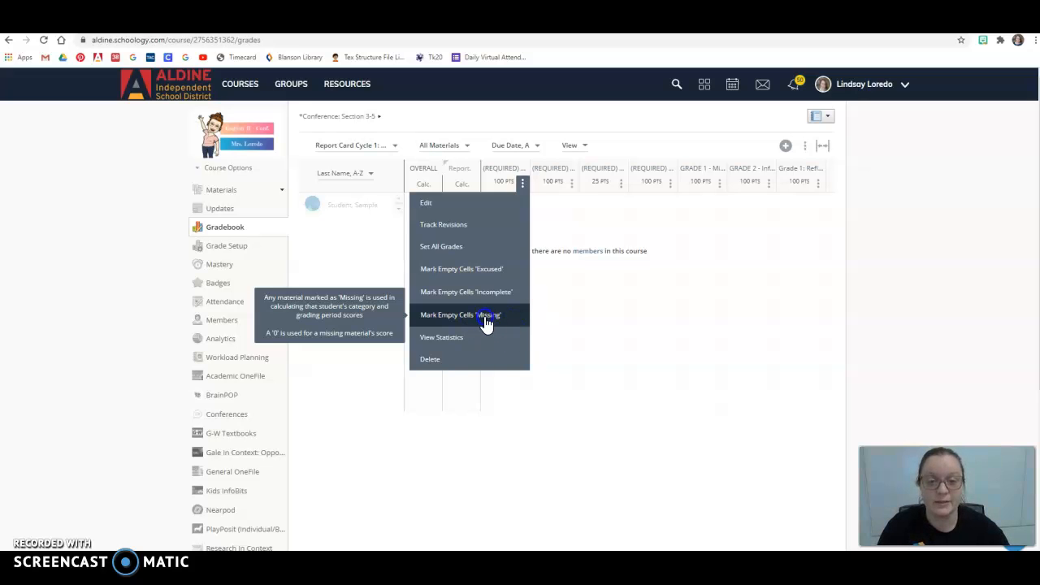
{"action": "left_click", "coordinate": [553, 208]}
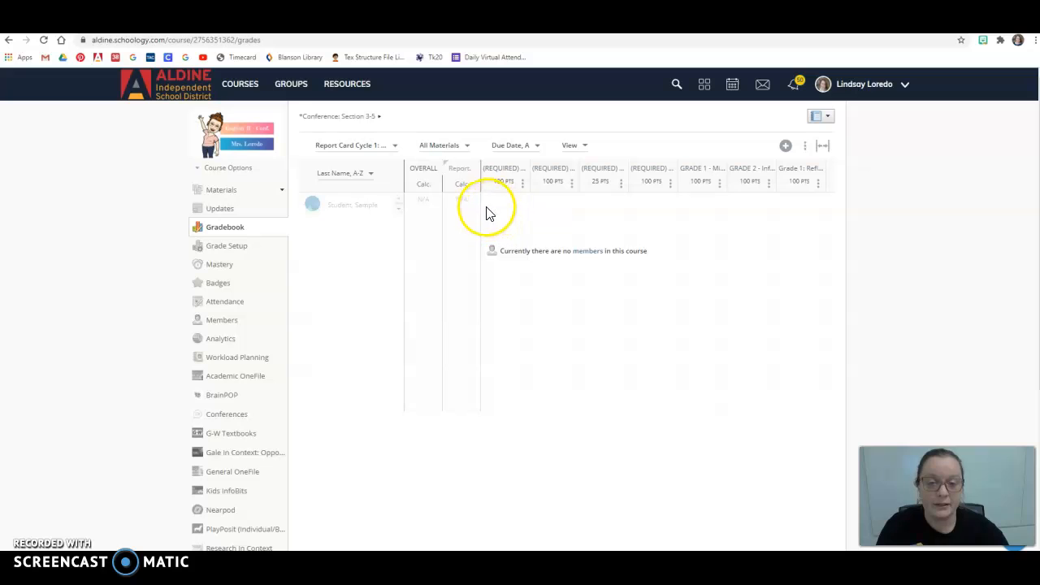
{"action": "left_click", "coordinate": [490, 214]}
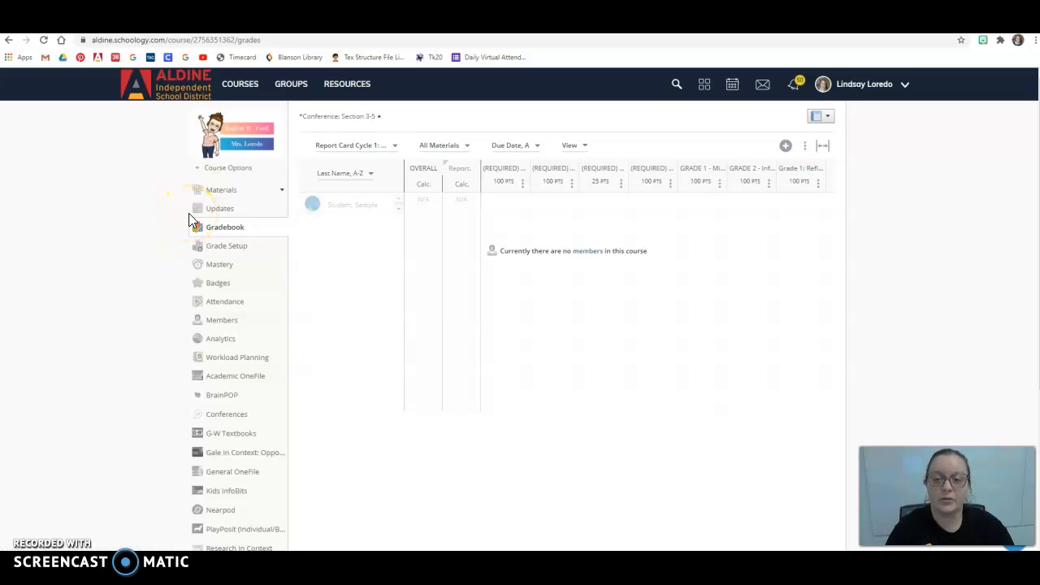
Step: Go to the home dashboard and expand the ungraded assignment submissions reminders list to browse it
{"action": "left_click", "coordinate": [168, 99]}
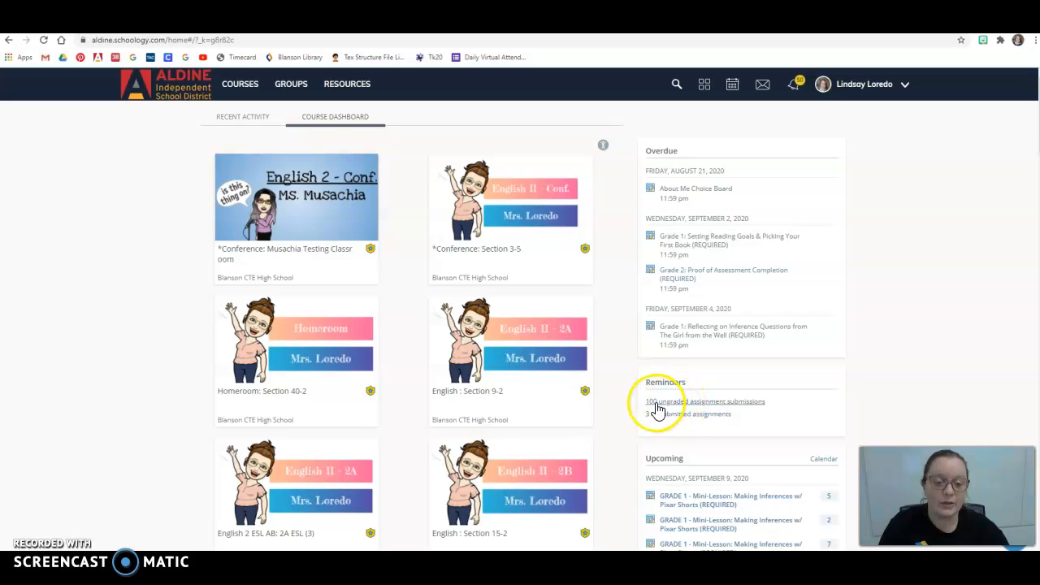
{"action": "left_click", "coordinate": [671, 402]}
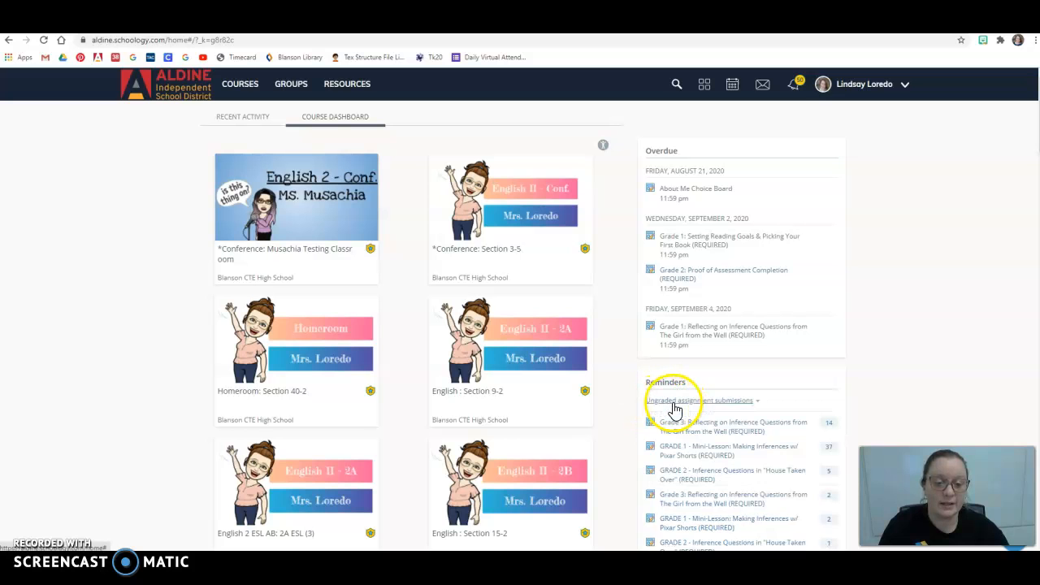
{"action": "scroll", "coordinate": [674, 410], "scroll_direction": "down", "scroll_amount": 2}
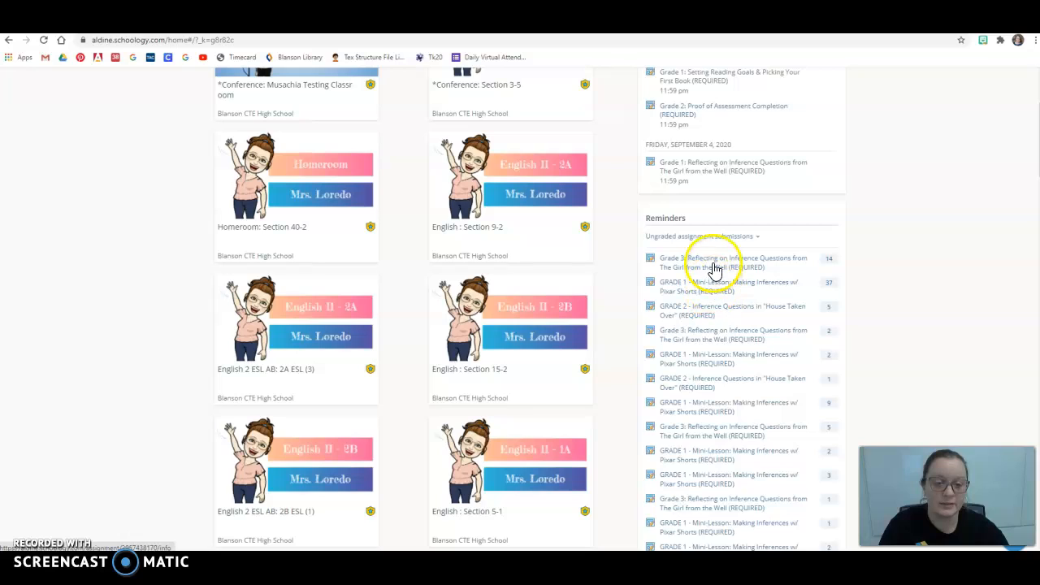
{"action": "scroll", "coordinate": [715, 270], "scroll_direction": "down", "scroll_amount": 5}
{"action": "scroll", "coordinate": [710, 325], "scroll_direction": "up", "scroll_amount": 3}
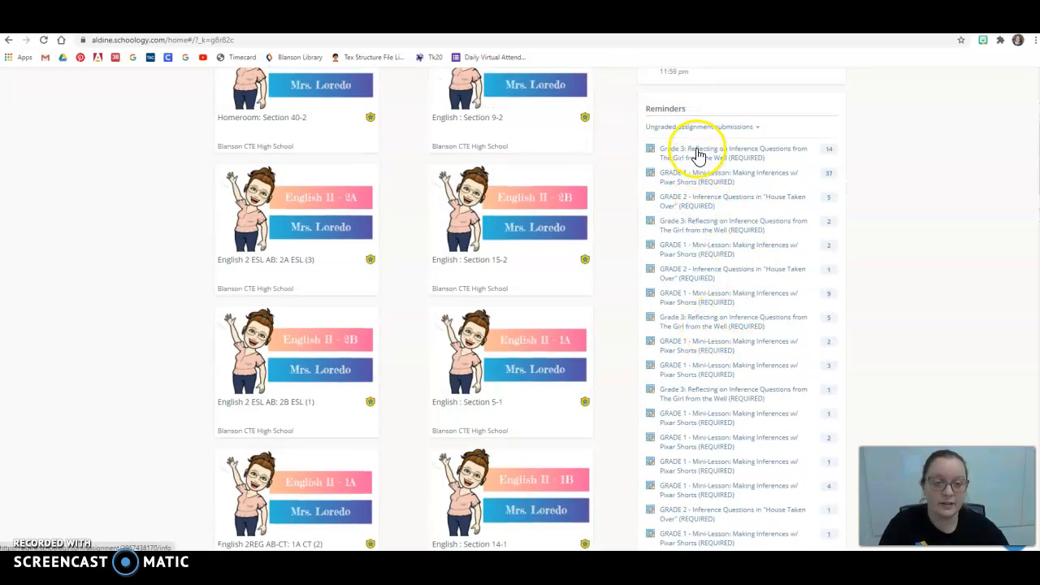
{"action": "mouse_move", "coordinate": [675, 157]}
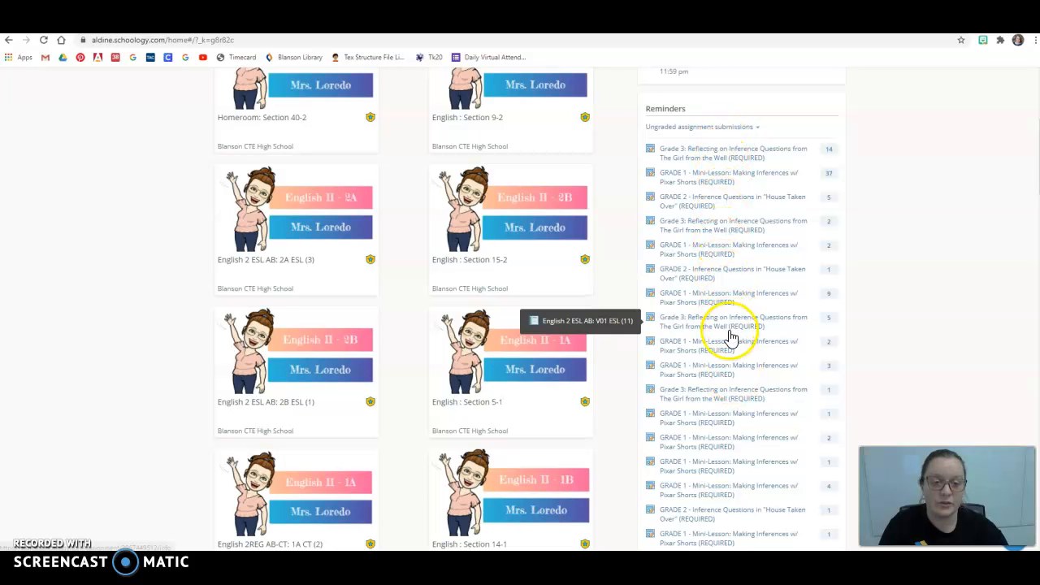
{"action": "scroll", "coordinate": [726, 332], "scroll_direction": "up", "scroll_amount": 4}
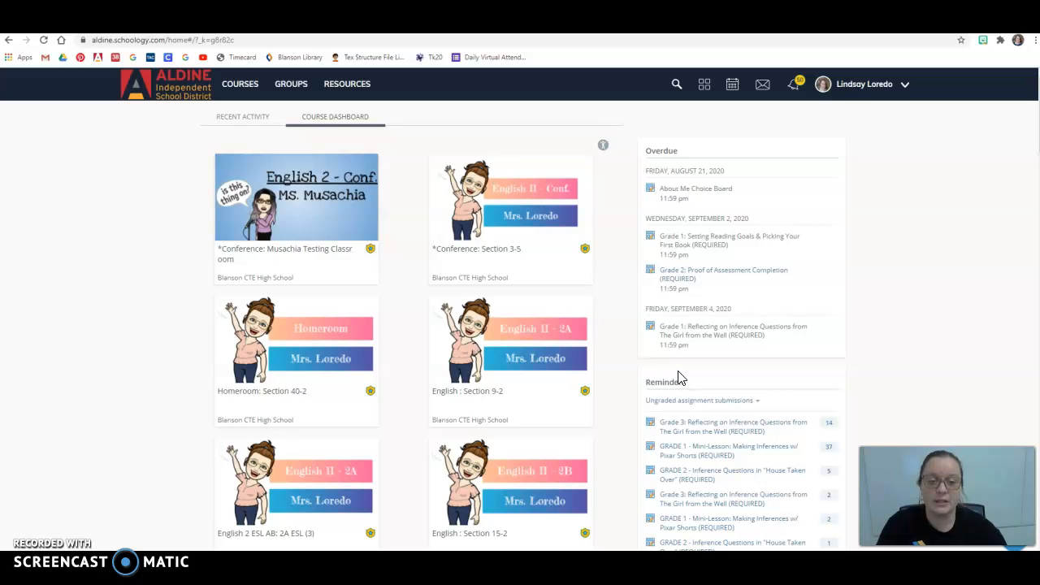
Step: Open the *Conference: Section 3-5 course, glance at its gradebook, and return to the course materials
{"action": "scroll", "coordinate": [680, 378], "scroll_direction": "down", "scroll_amount": 1}
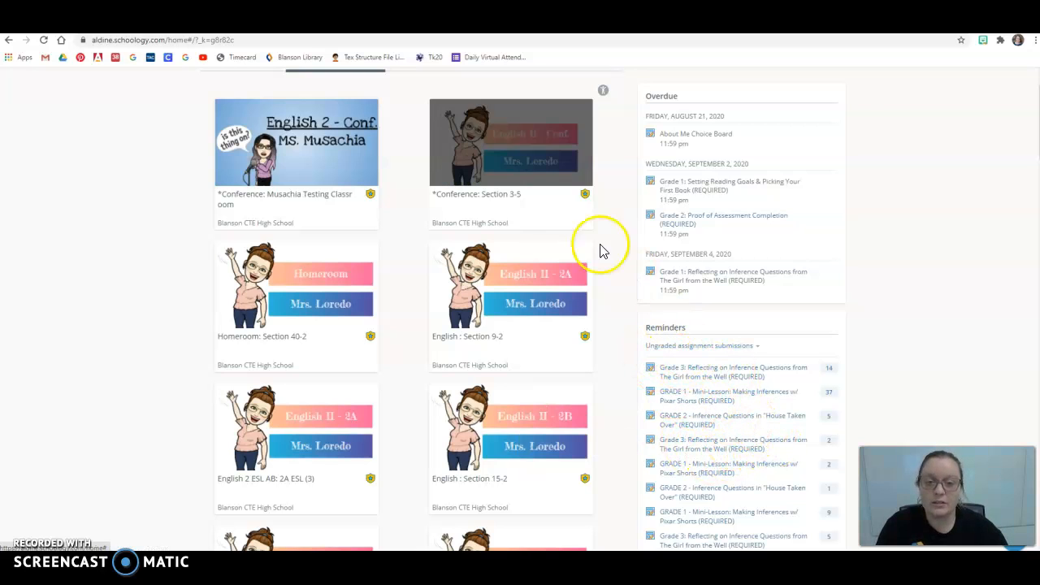
{"action": "left_click", "coordinate": [528, 159]}
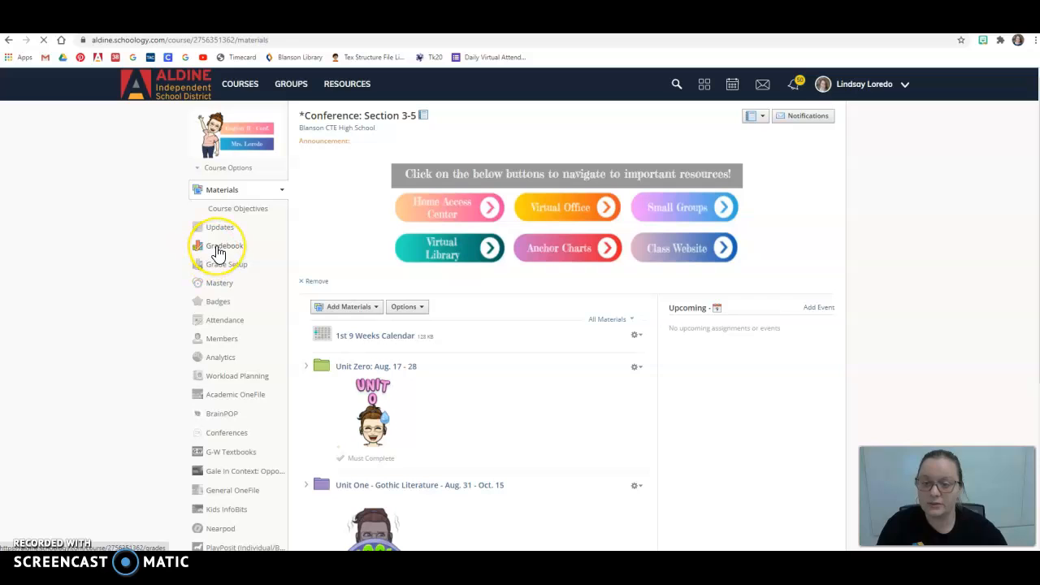
{"action": "left_click", "coordinate": [217, 249]}
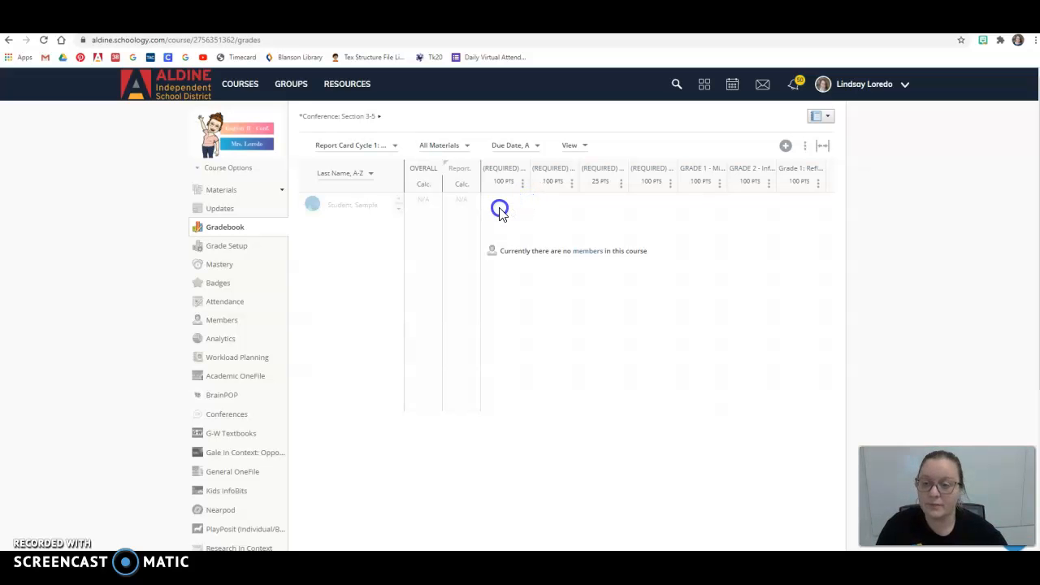
{"action": "left_click", "coordinate": [221, 195]}
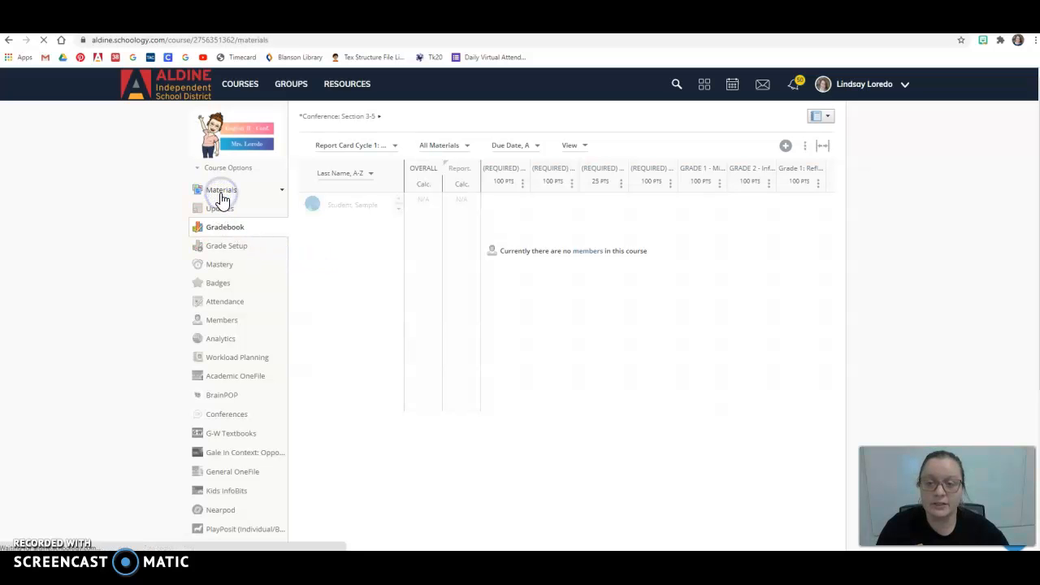
Step: Open the Progress Report Grade Reflection assessment inside Unit One's 002 House Taken Over, Lesson 1 folder
{"action": "scroll", "coordinate": [130, 341], "scroll_direction": "down", "scroll_amount": 3}
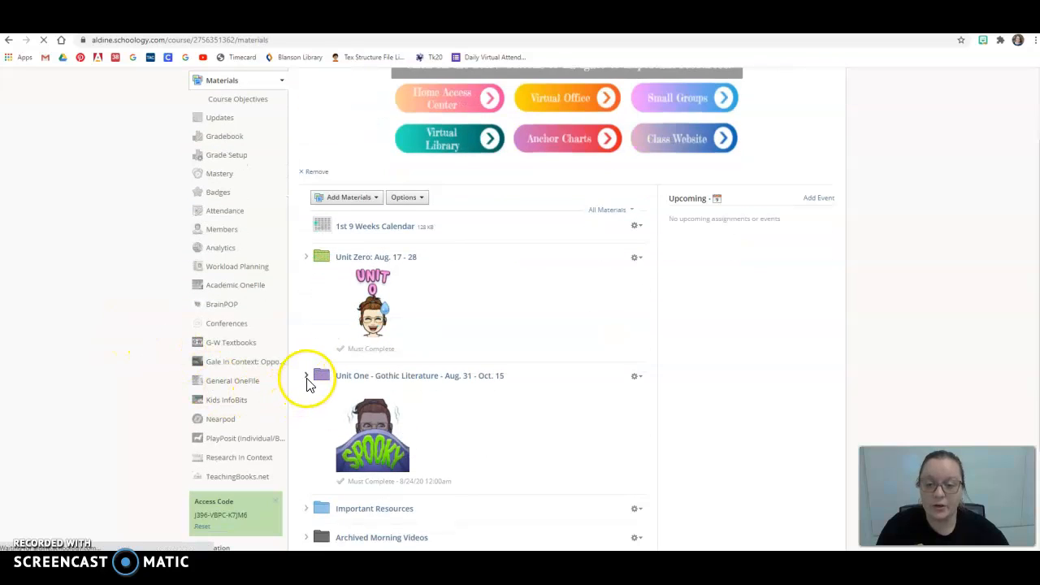
{"action": "left_click", "coordinate": [307, 377]}
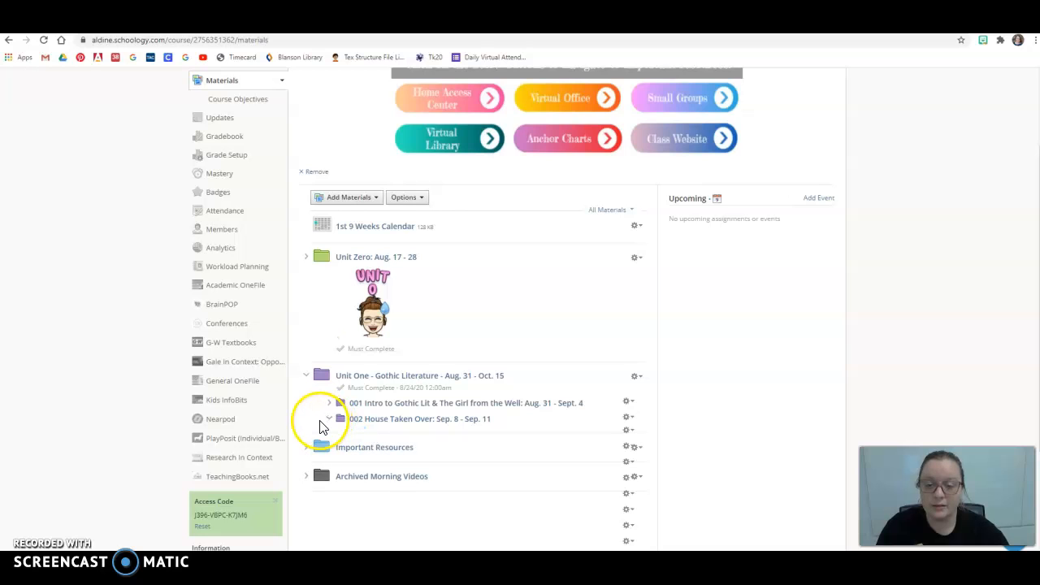
{"action": "left_click", "coordinate": [331, 419]}
{"action": "left_click", "coordinate": [363, 424]}
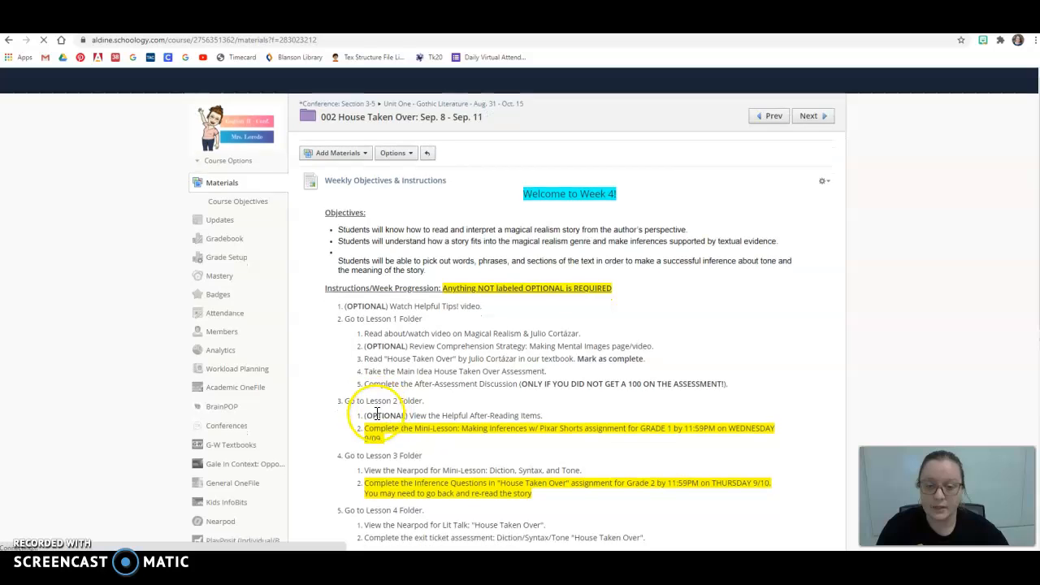
{"action": "scroll", "coordinate": [378, 425], "scroll_direction": "down", "scroll_amount": 4}
{"action": "scroll", "coordinate": [339, 342], "scroll_direction": "down", "scroll_amount": 2}
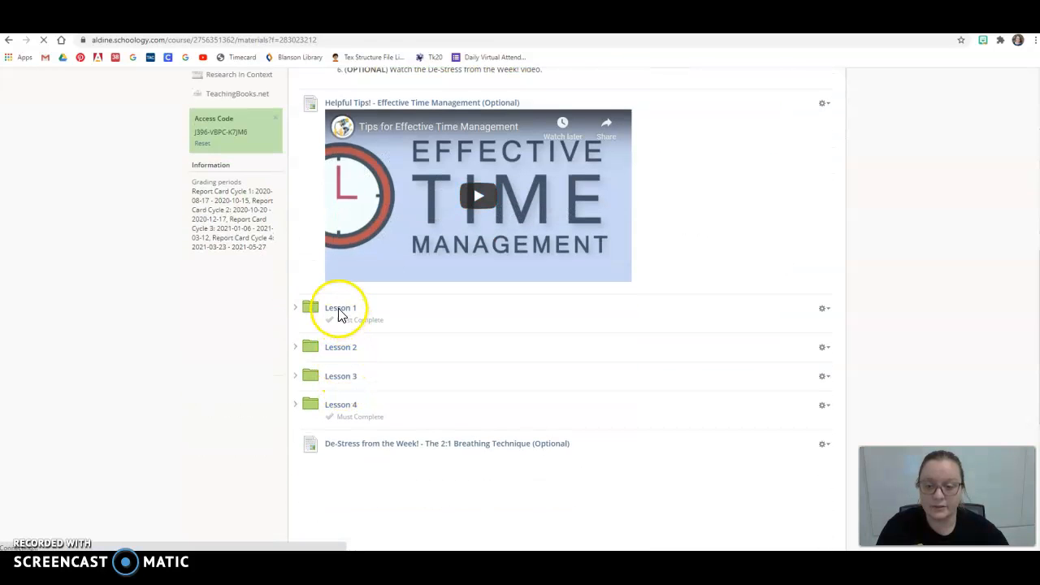
{"action": "left_click", "coordinate": [337, 316]}
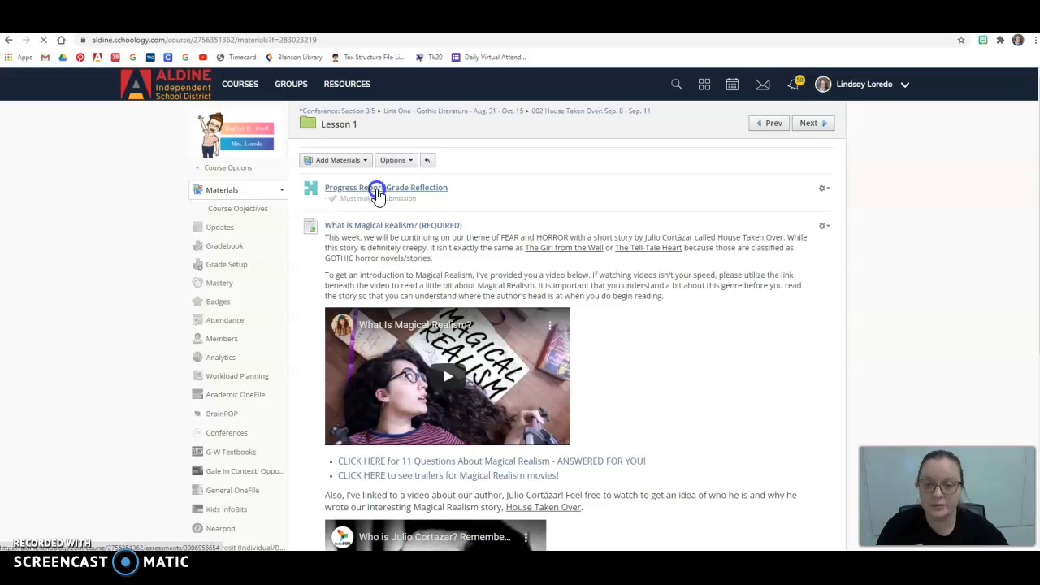
{"action": "left_click", "coordinate": [377, 193]}
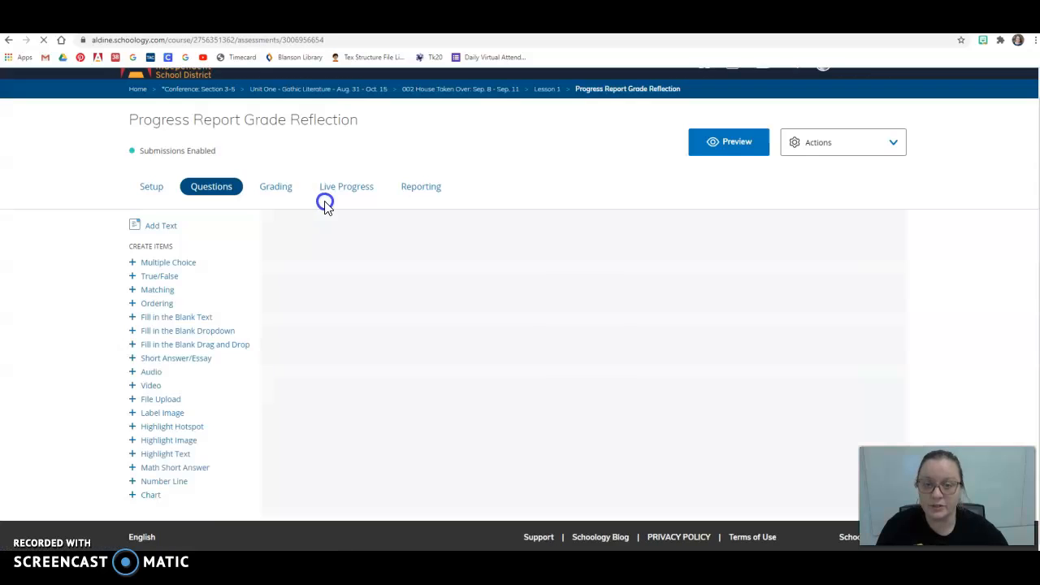
Step: Preview the assessment and answer the first page with a current grade of 100 and 0 zero-scored assignments
{"action": "left_click", "coordinate": [736, 142]}
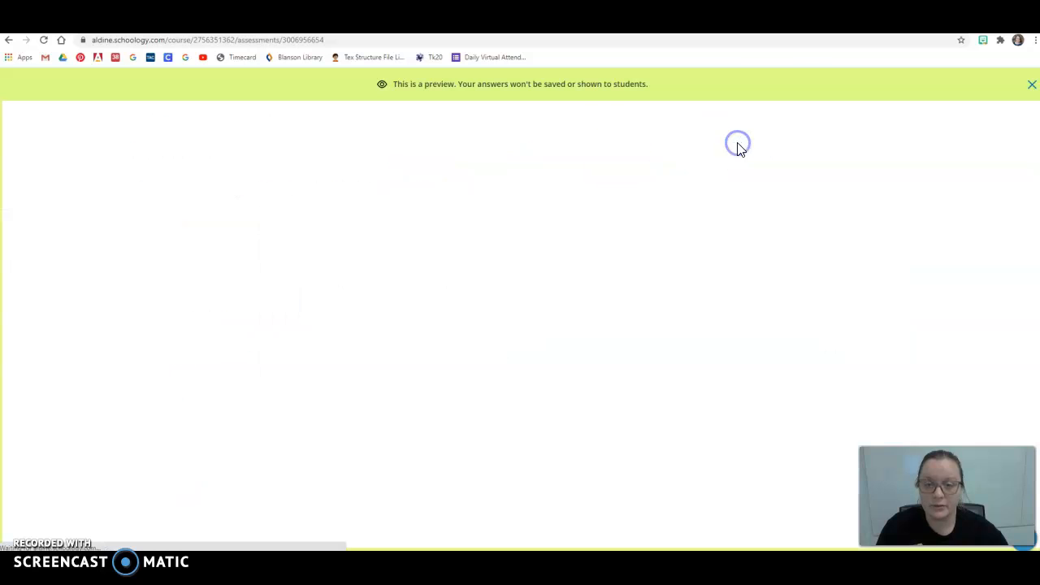
{"action": "left_click", "coordinate": [499, 270]}
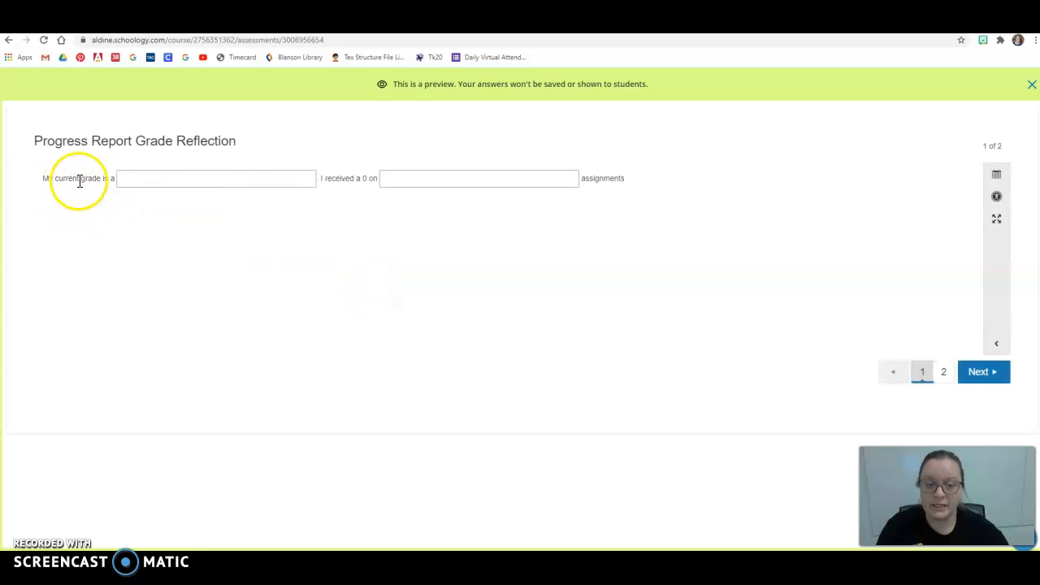
{"action": "left_click", "coordinate": [150, 180]}
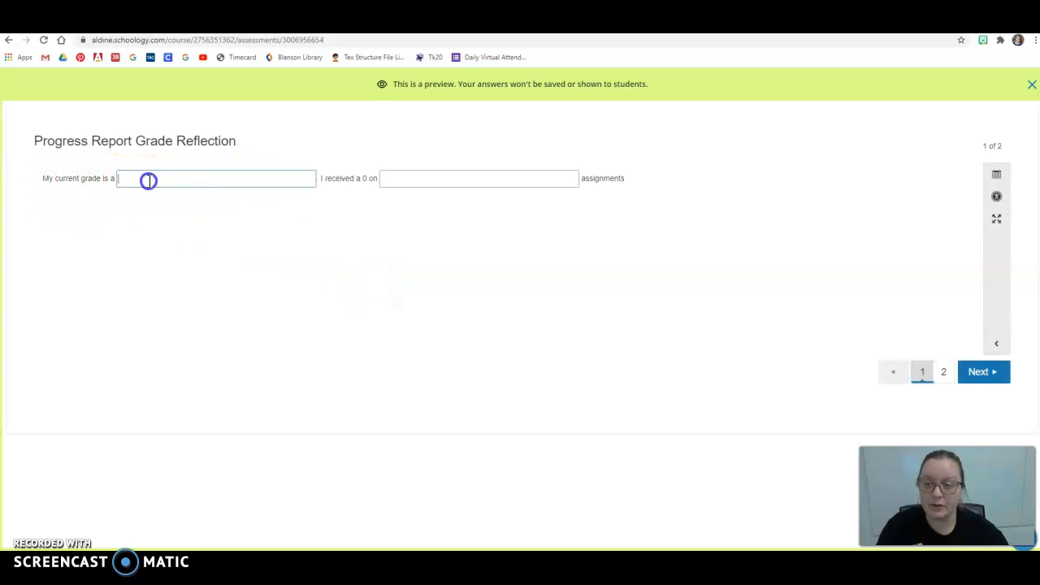
{"action": "type", "text": "100"}
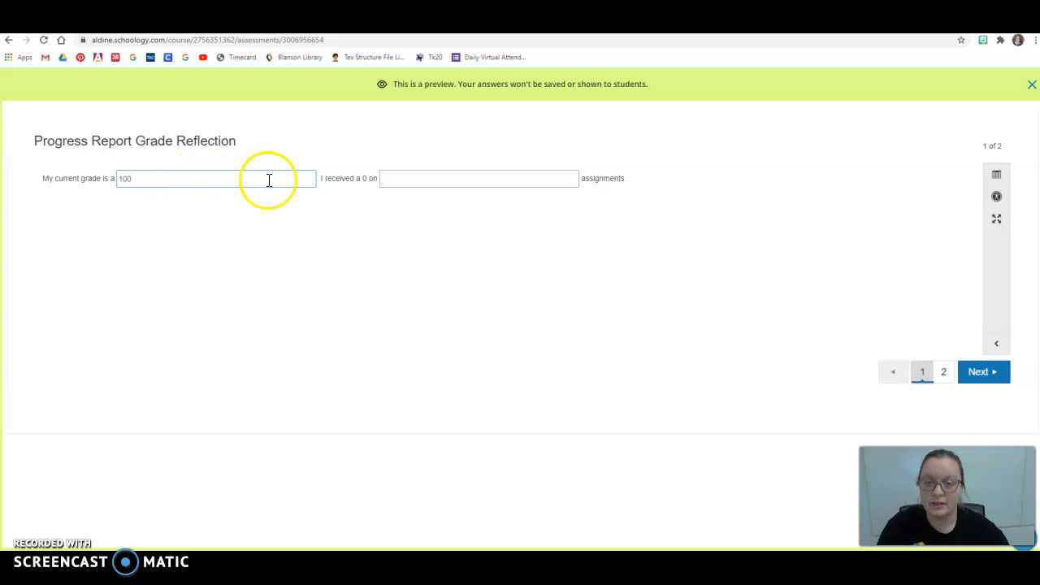
{"action": "left_click", "coordinate": [401, 178]}
{"action": "type", "text": "0"}
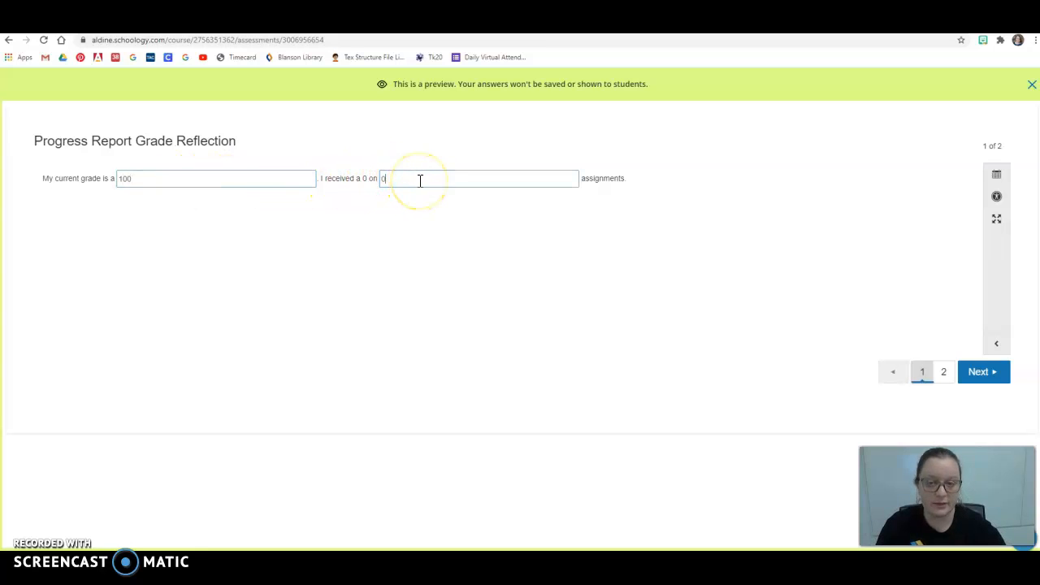
Step: Go to the second page of the preview and check all five completed assignment boxes
{"action": "left_click", "coordinate": [997, 378]}
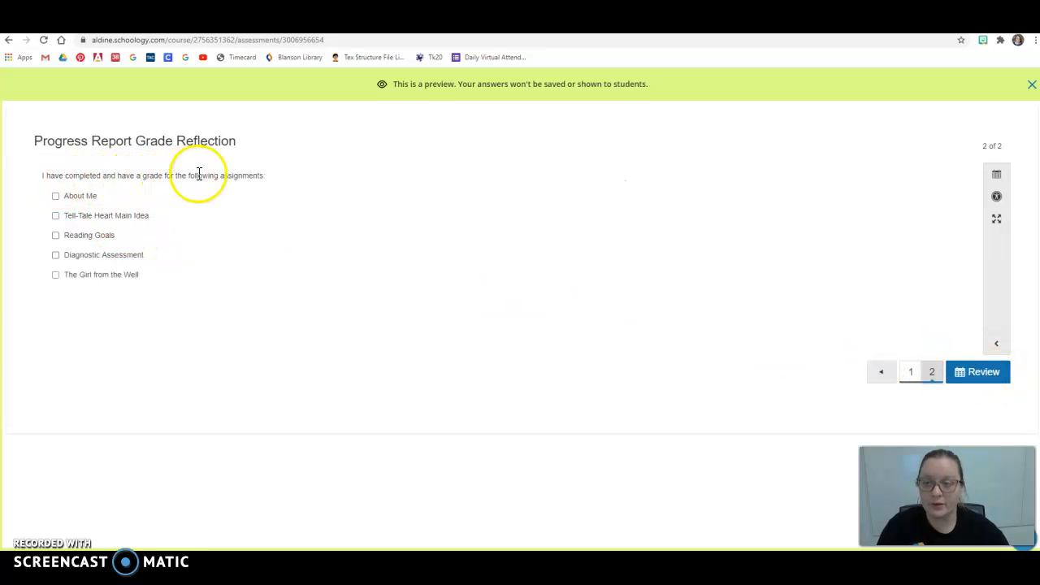
{"action": "left_click", "coordinate": [55, 215]}
{"action": "left_click", "coordinate": [55, 235]}
{"action": "left_click", "coordinate": [55, 255]}
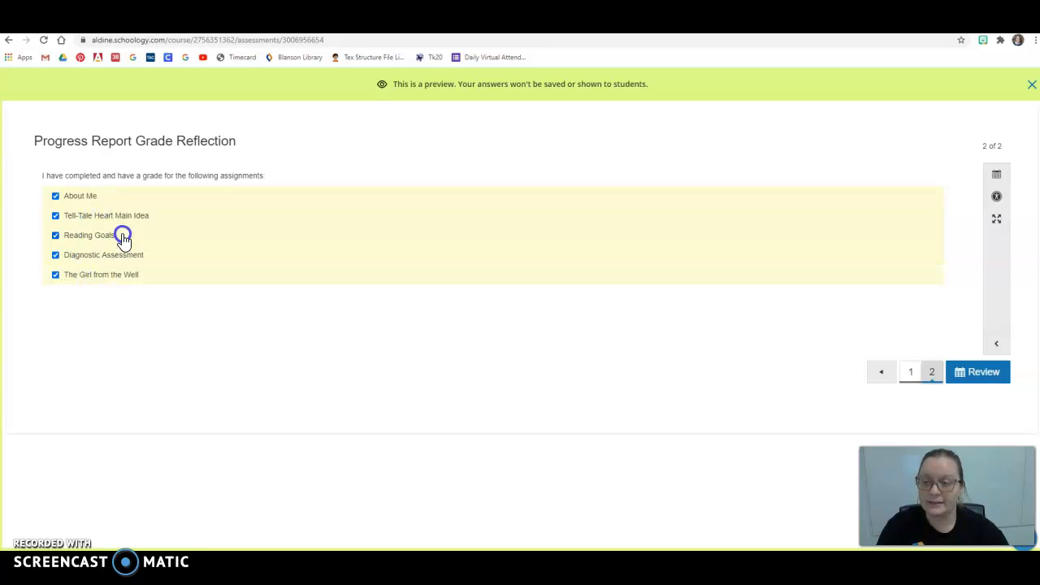
{"action": "left_click", "coordinate": [461, 275]}
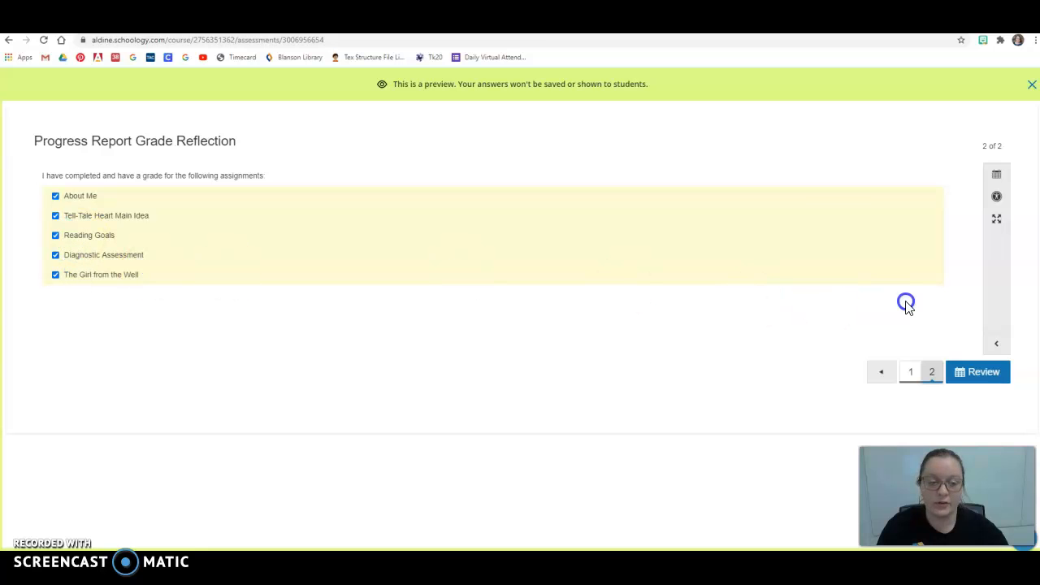
Step: Review the preview answers, finish the assessment, and close the preview
{"action": "left_click", "coordinate": [984, 373]}
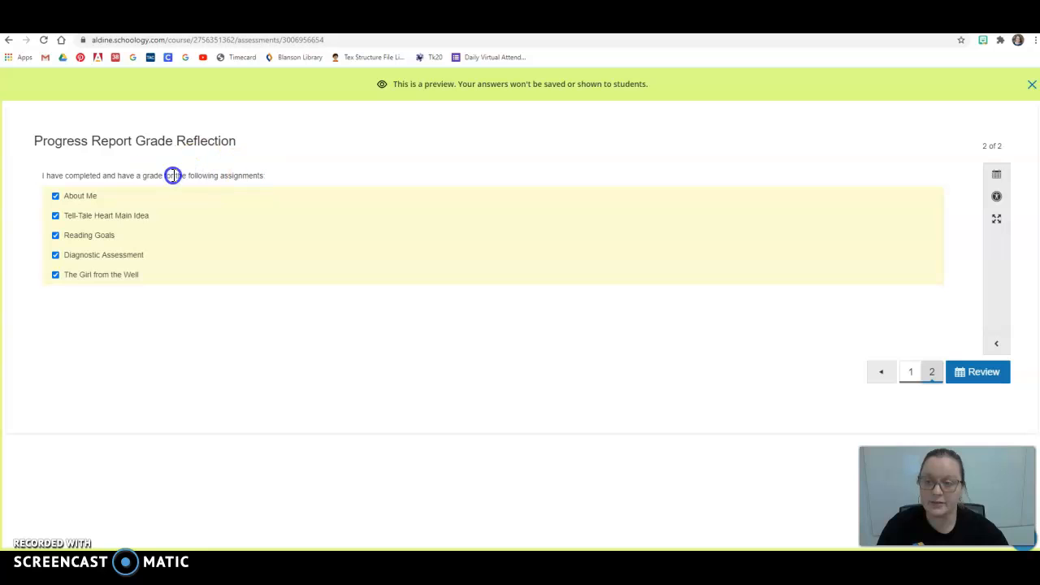
{"action": "left_click", "coordinate": [969, 372]}
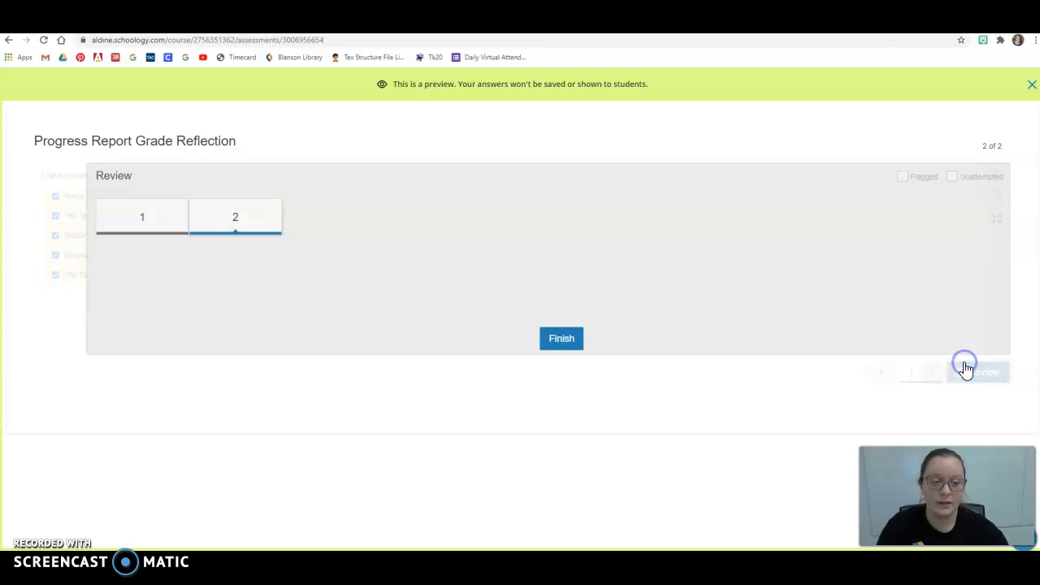
{"action": "left_click", "coordinate": [518, 343]}
{"action": "left_click", "coordinate": [526, 198]}
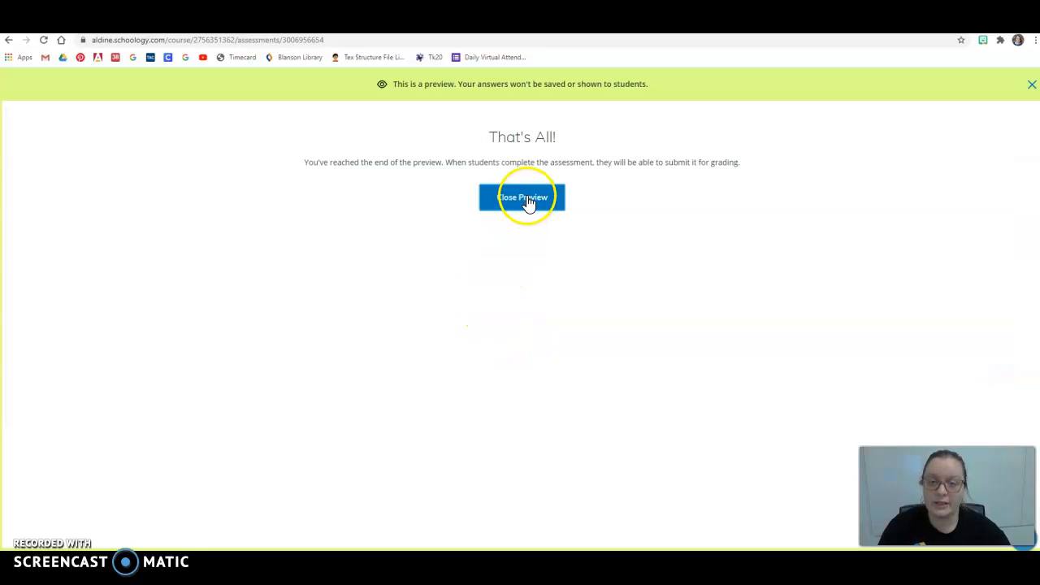